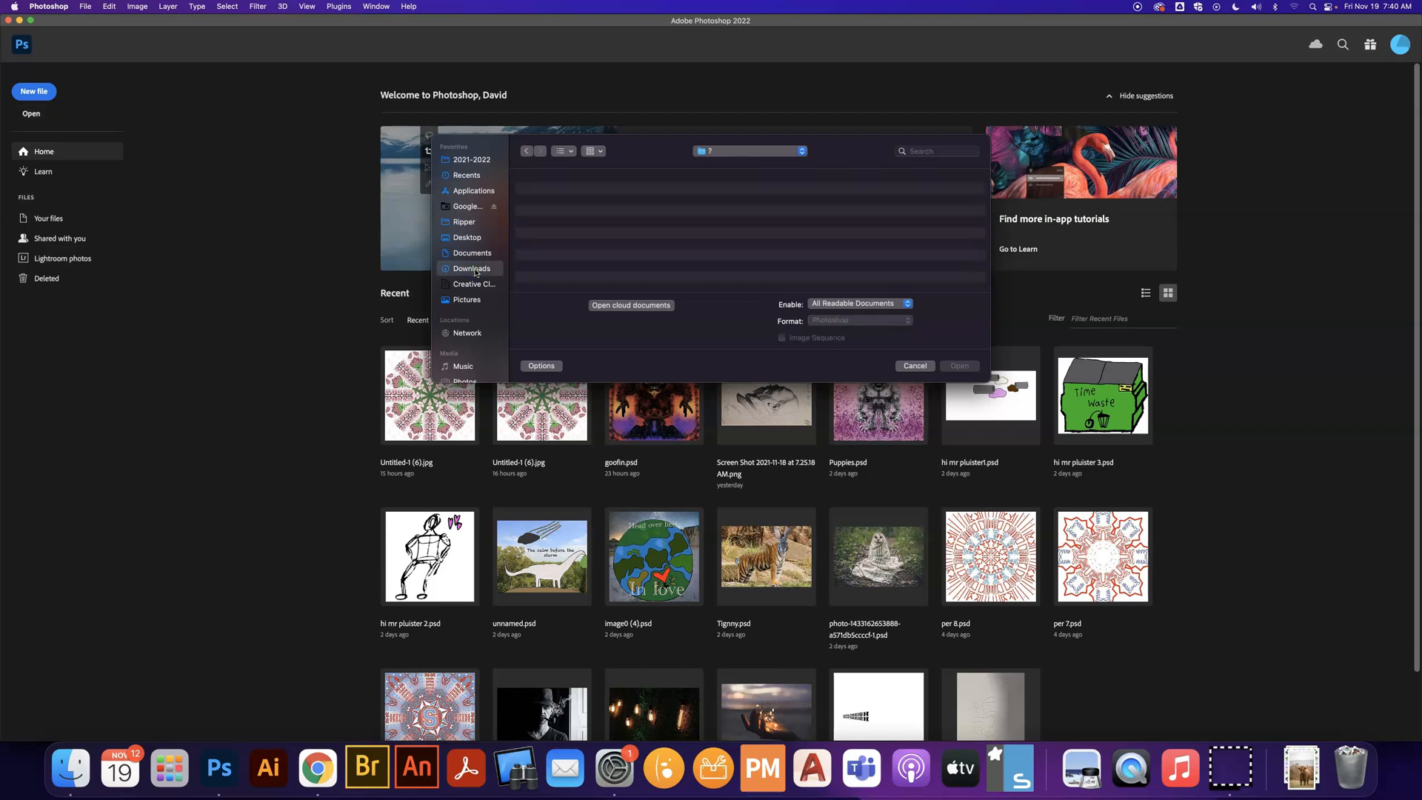
- Open the photo quaritsch-photography-BRIC_xTVhLY-unsplash.jpg from the Downloads folder and unlock its Background layer
left_click(593, 194)
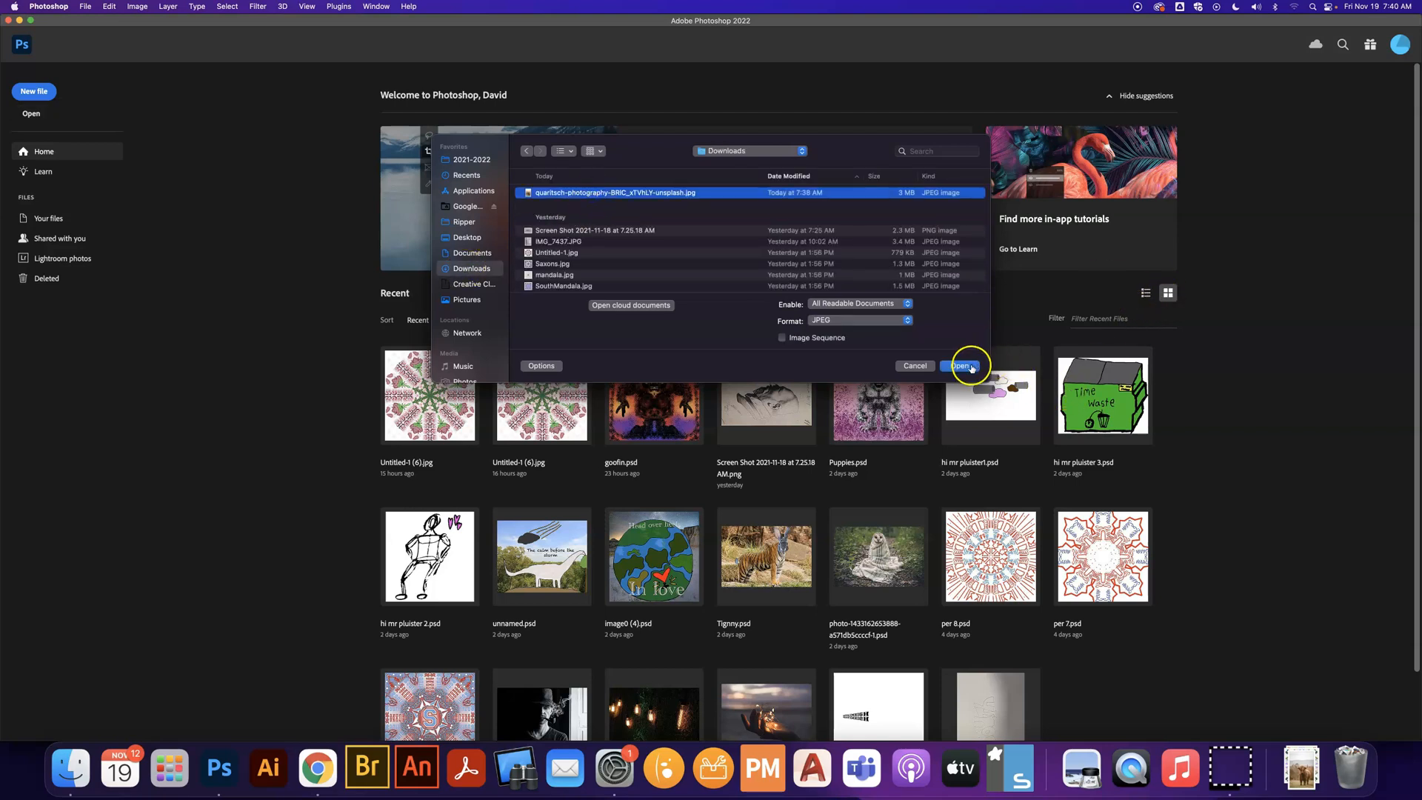
left_click(972, 368)
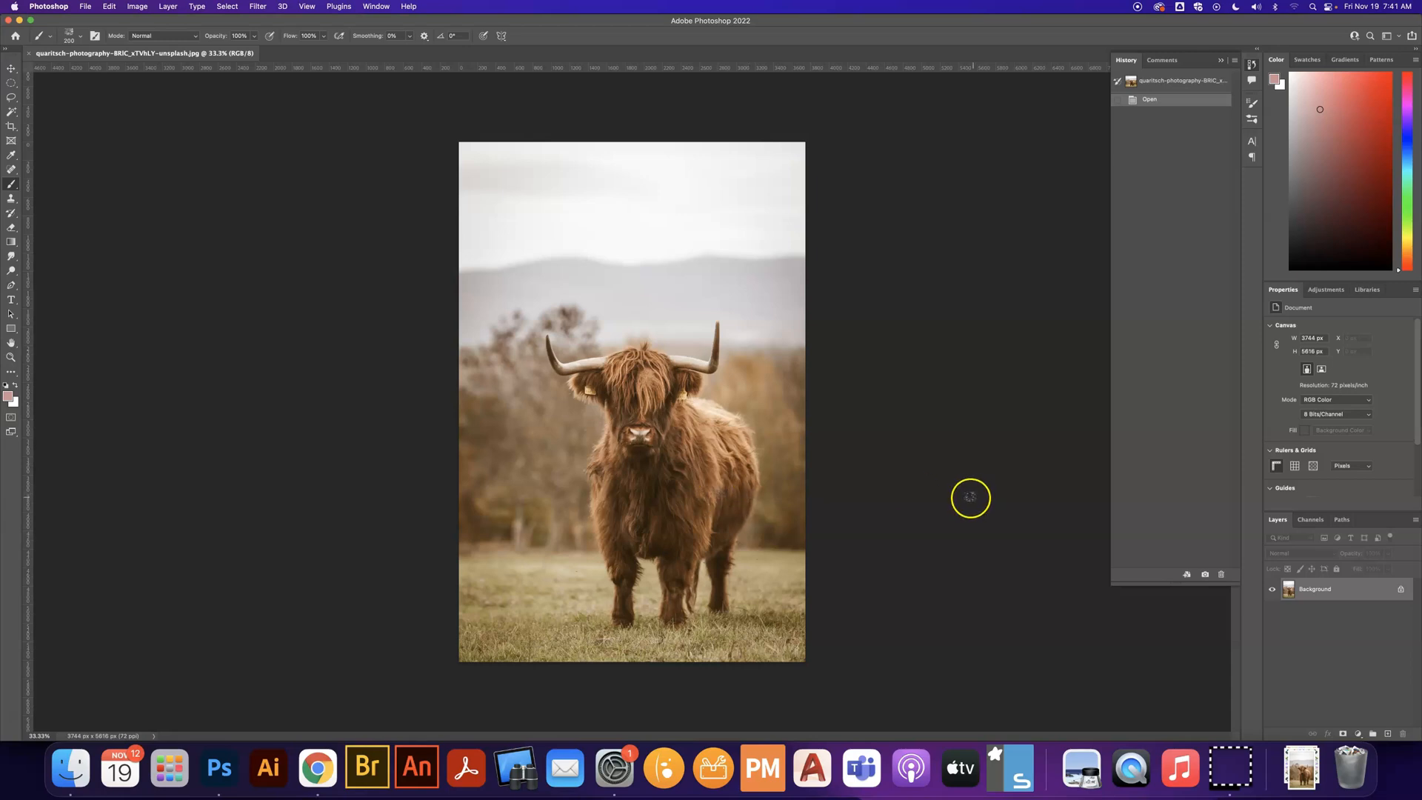
left_click(1399, 589)
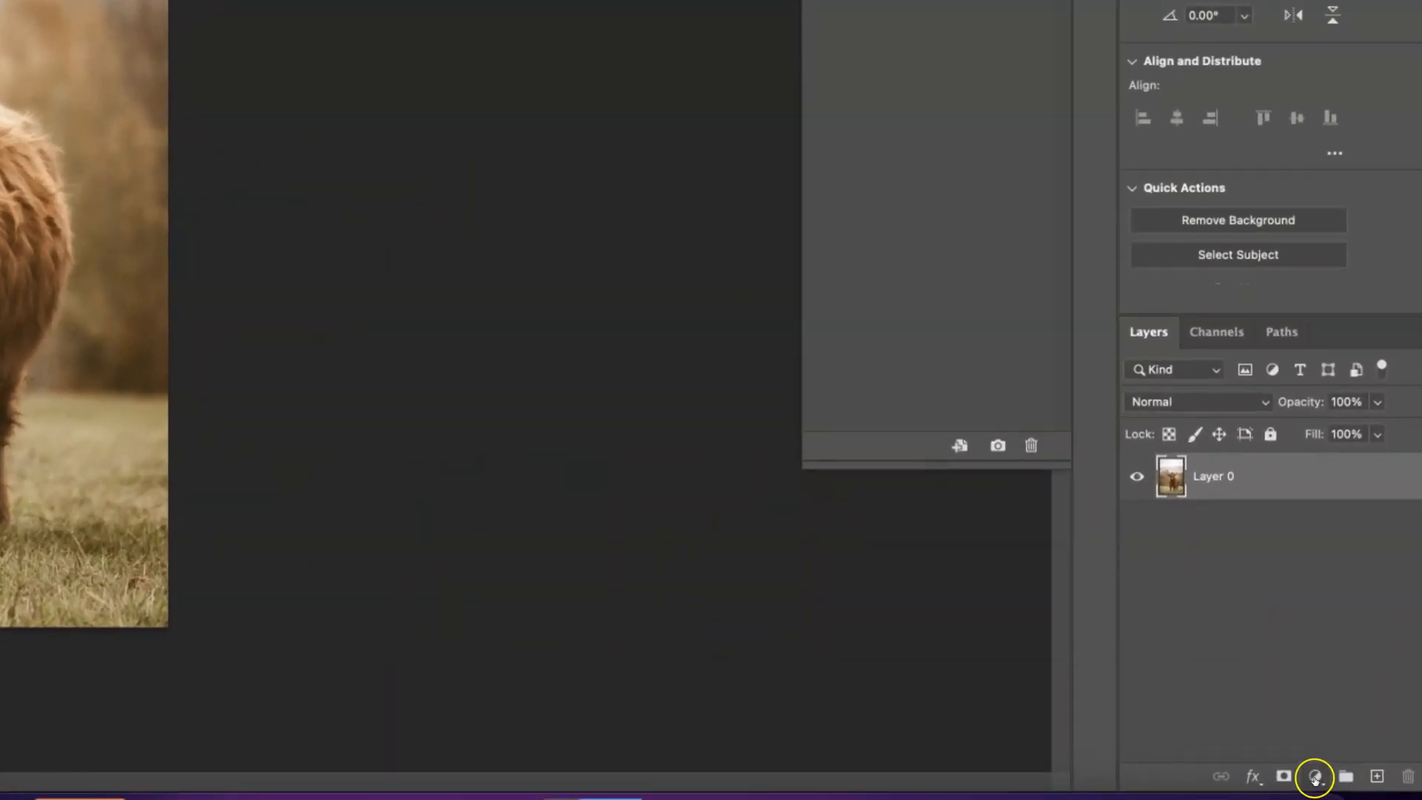
- Add a Black & White adjustment layer above the photo and a Posterize adjustment layer on top of it
left_click(1315, 777)
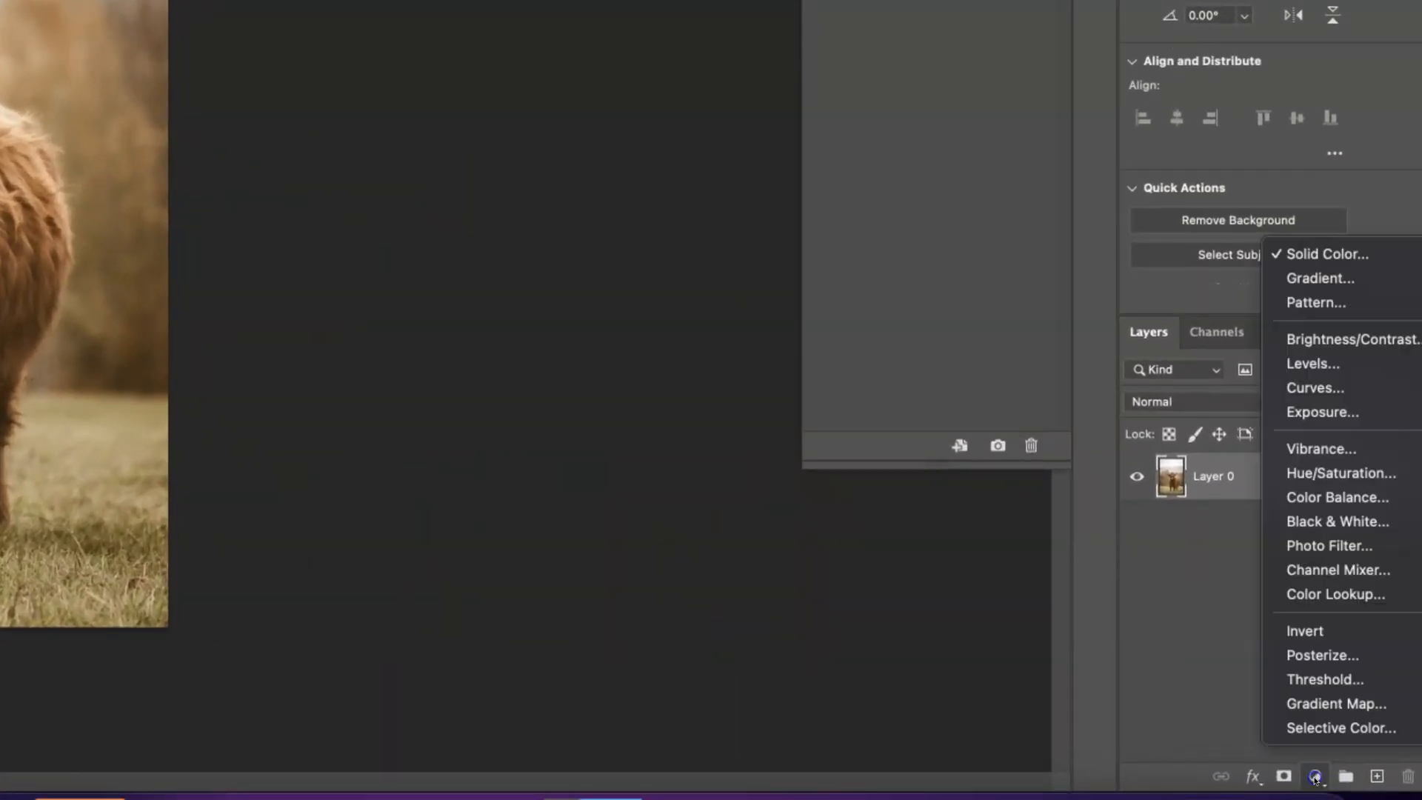
left_click(1350, 525)
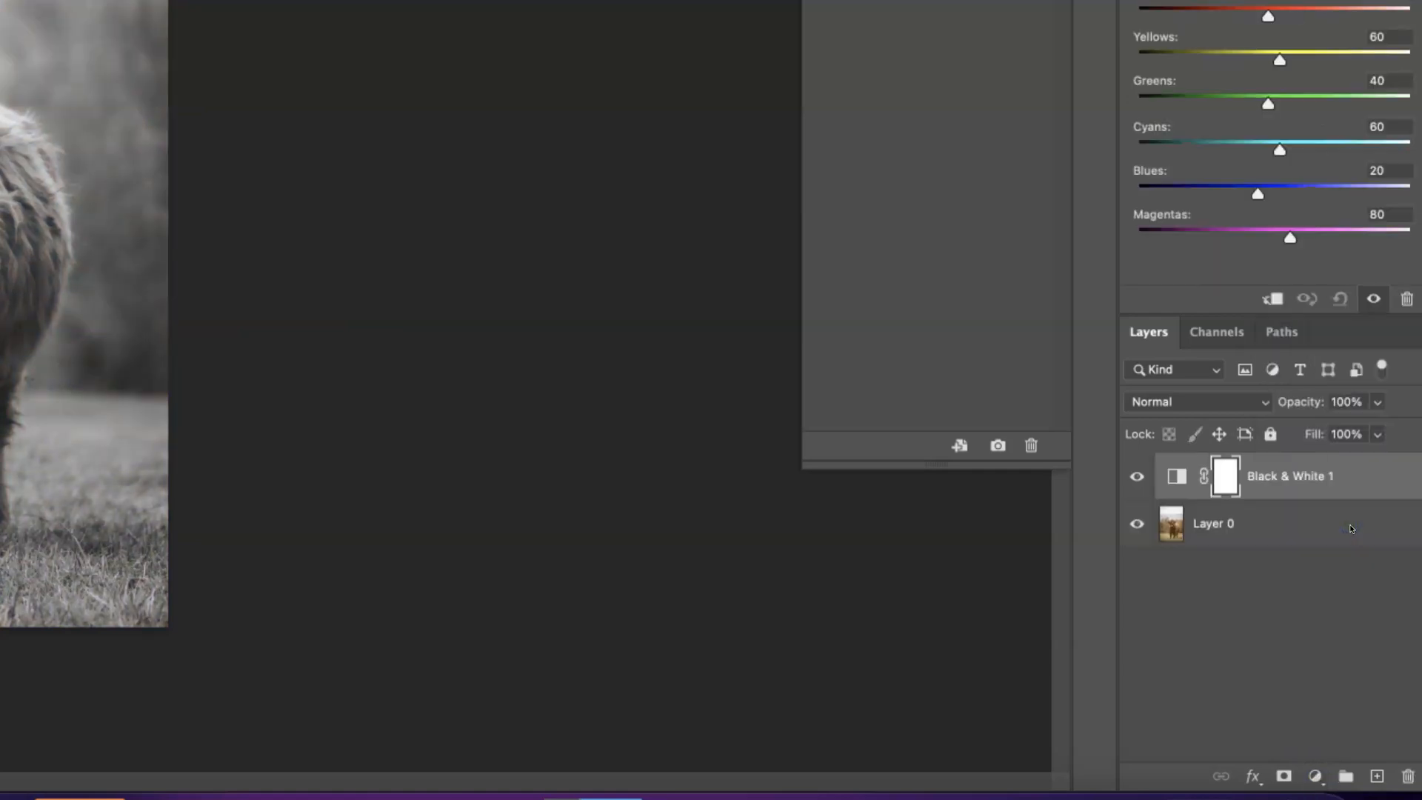
left_click(1316, 777)
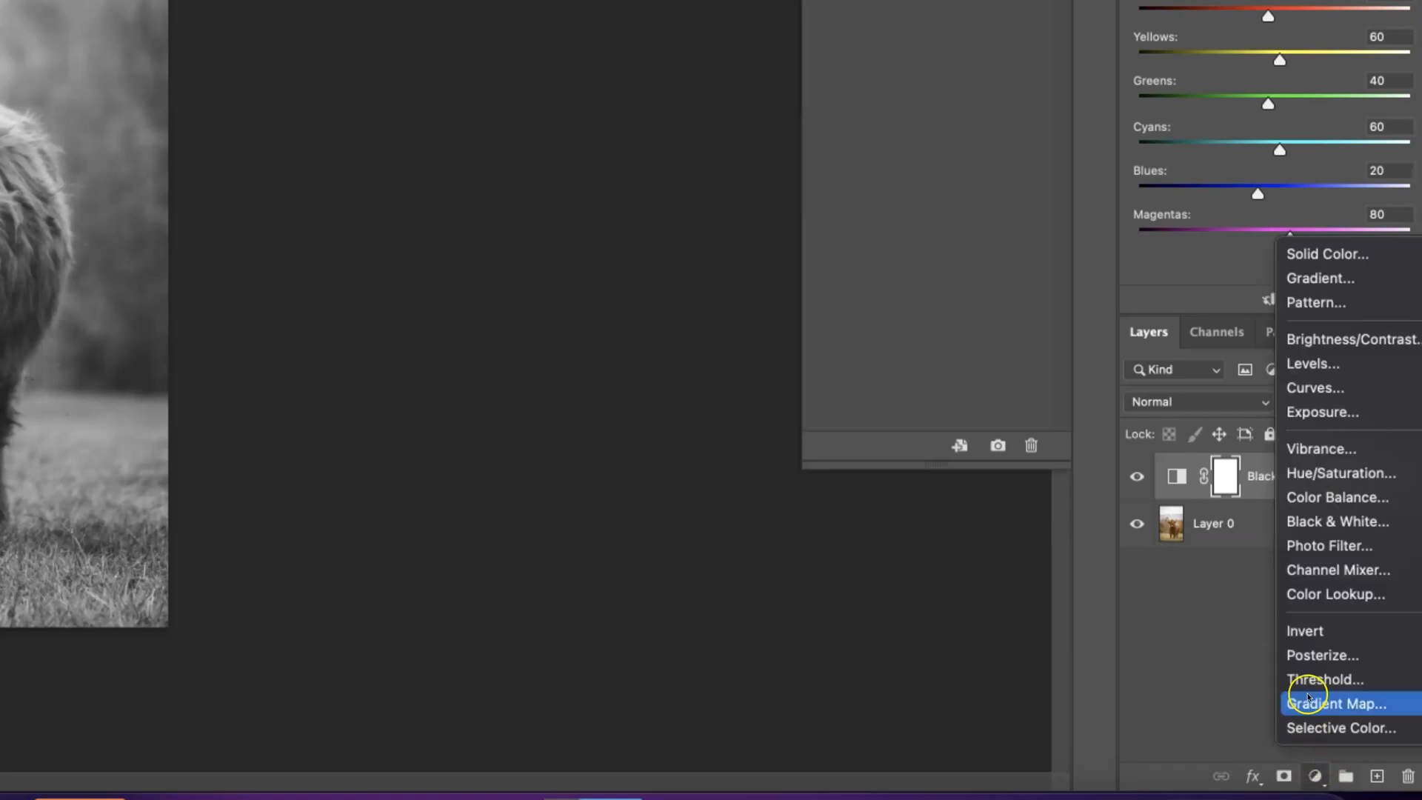
left_click(1310, 656)
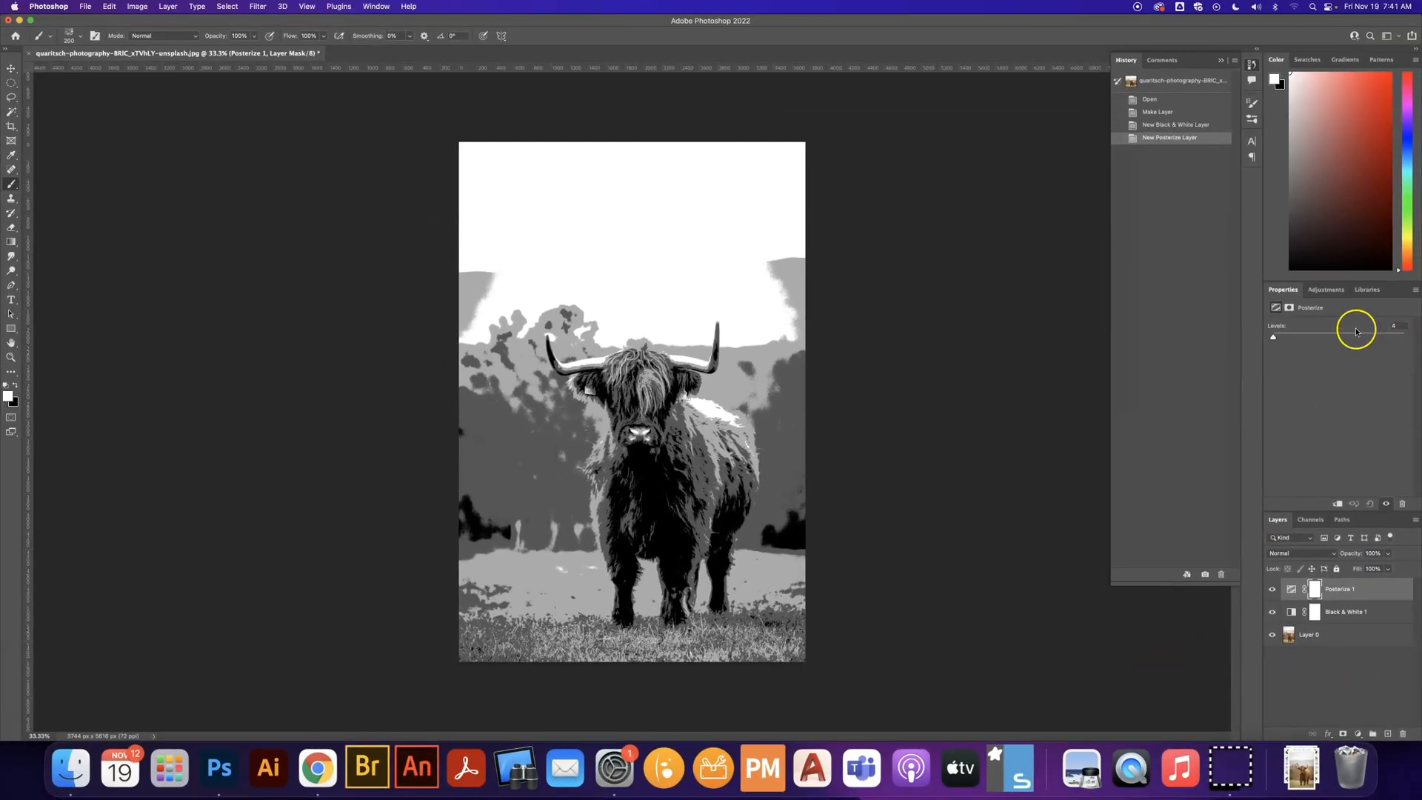
- Try different Posterize levels on the image, including 123, 4 and 2
left_click_drag(1275, 339, 1343, 339)
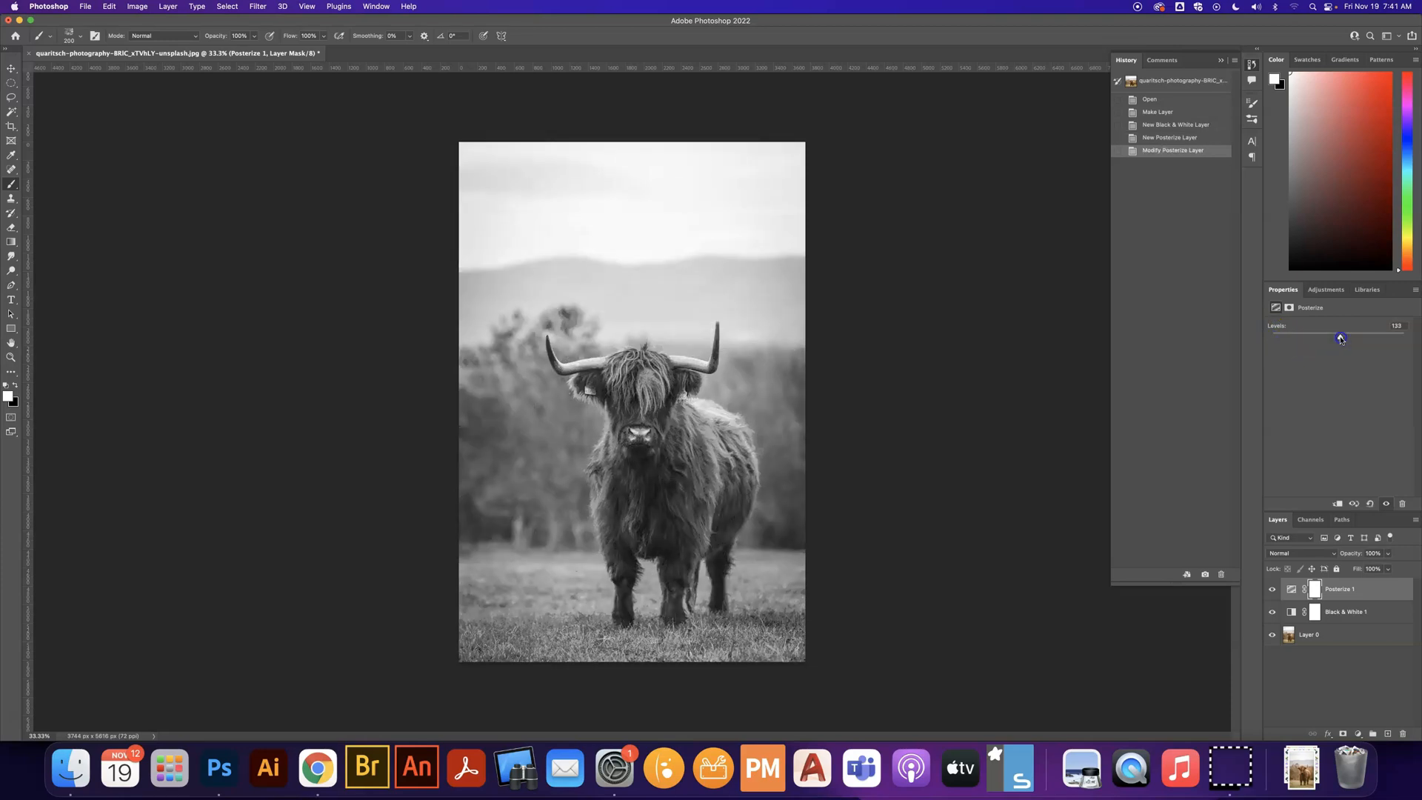
left_click_drag(1342, 340, 1263, 338)
left_click(1349, 347)
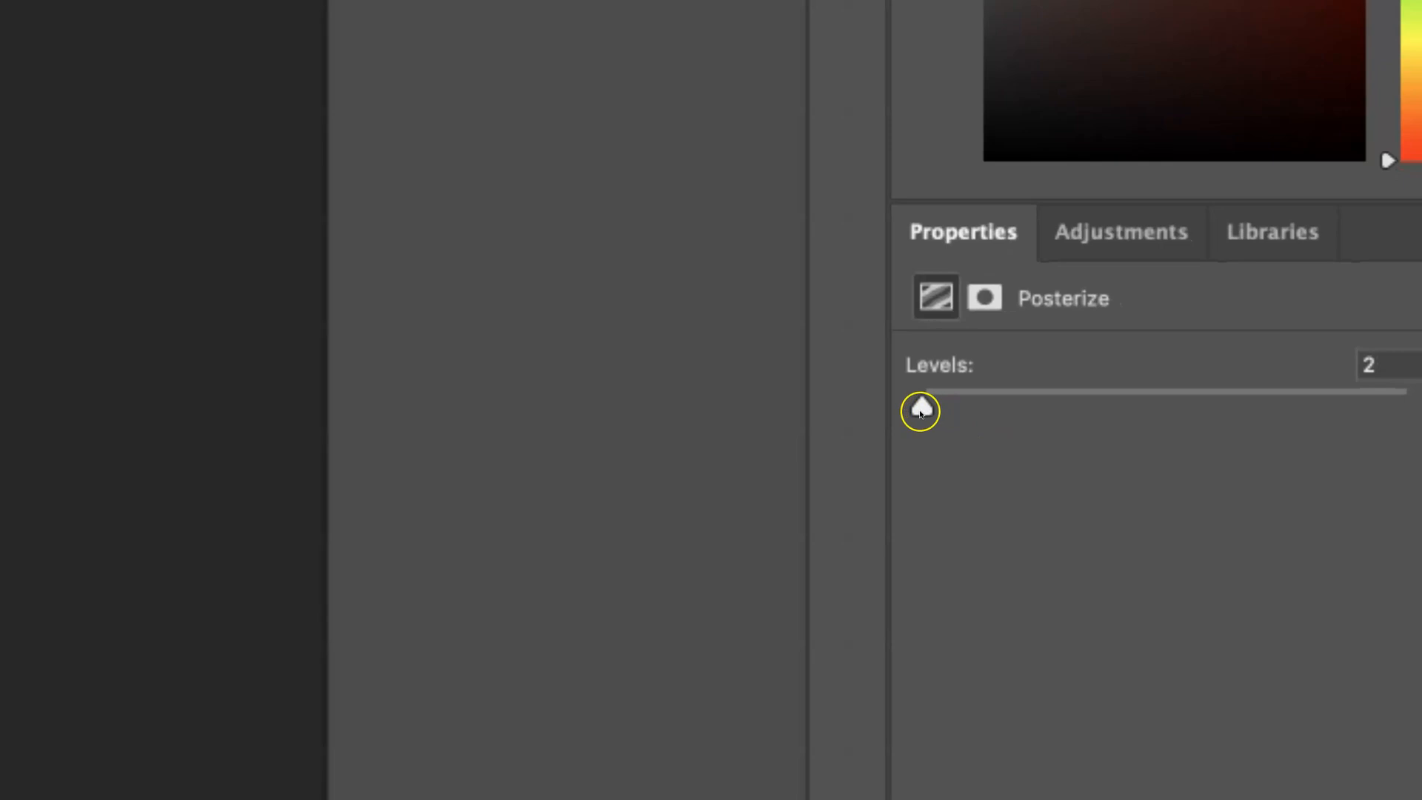
mouse_move(919, 405)
left_mouse_down()
mouse_move(1318, 393)
mouse_move(1408, 406)
mouse_move(929, 403)
left_mouse_up()
left_click_drag(930, 401, 927, 398)
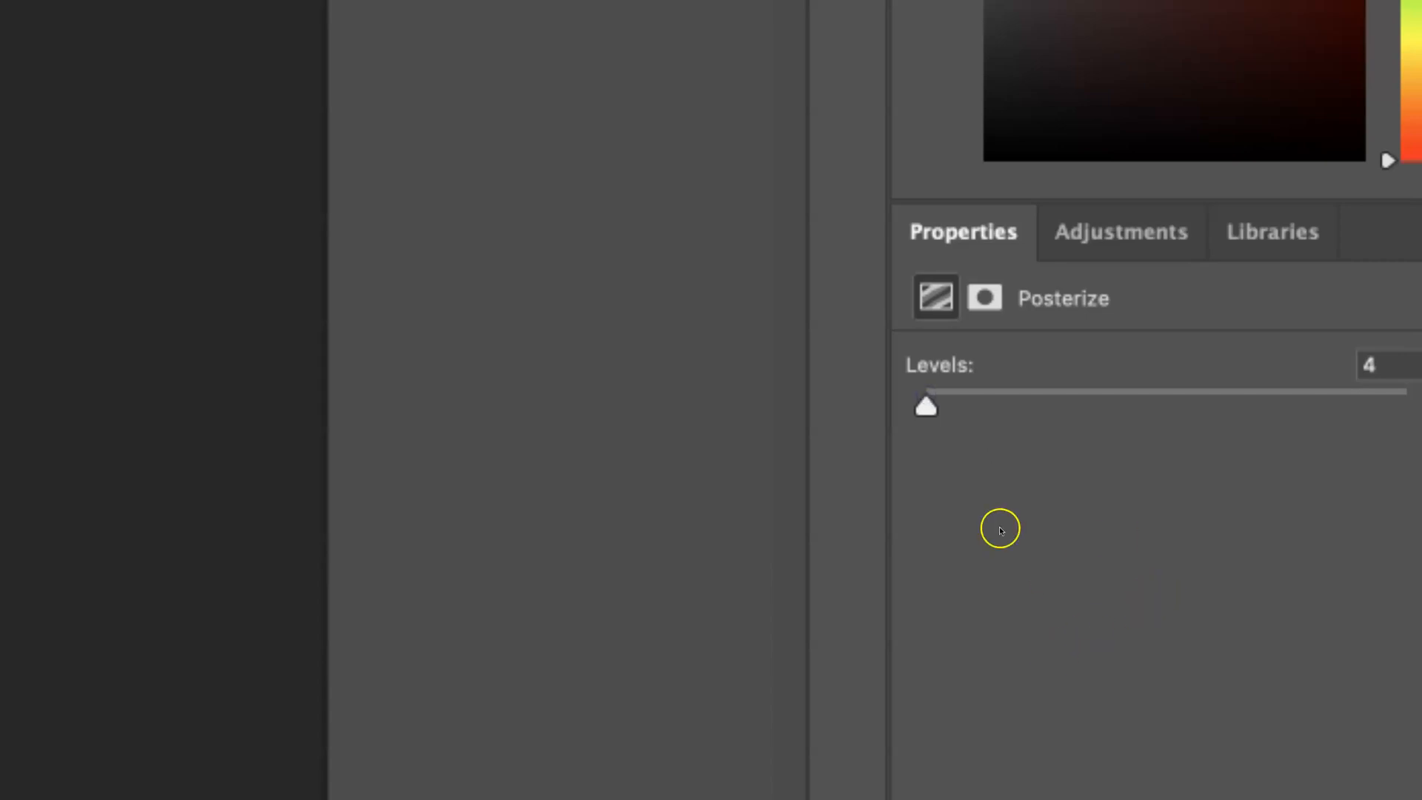
left_click_drag(926, 404, 925, 404)
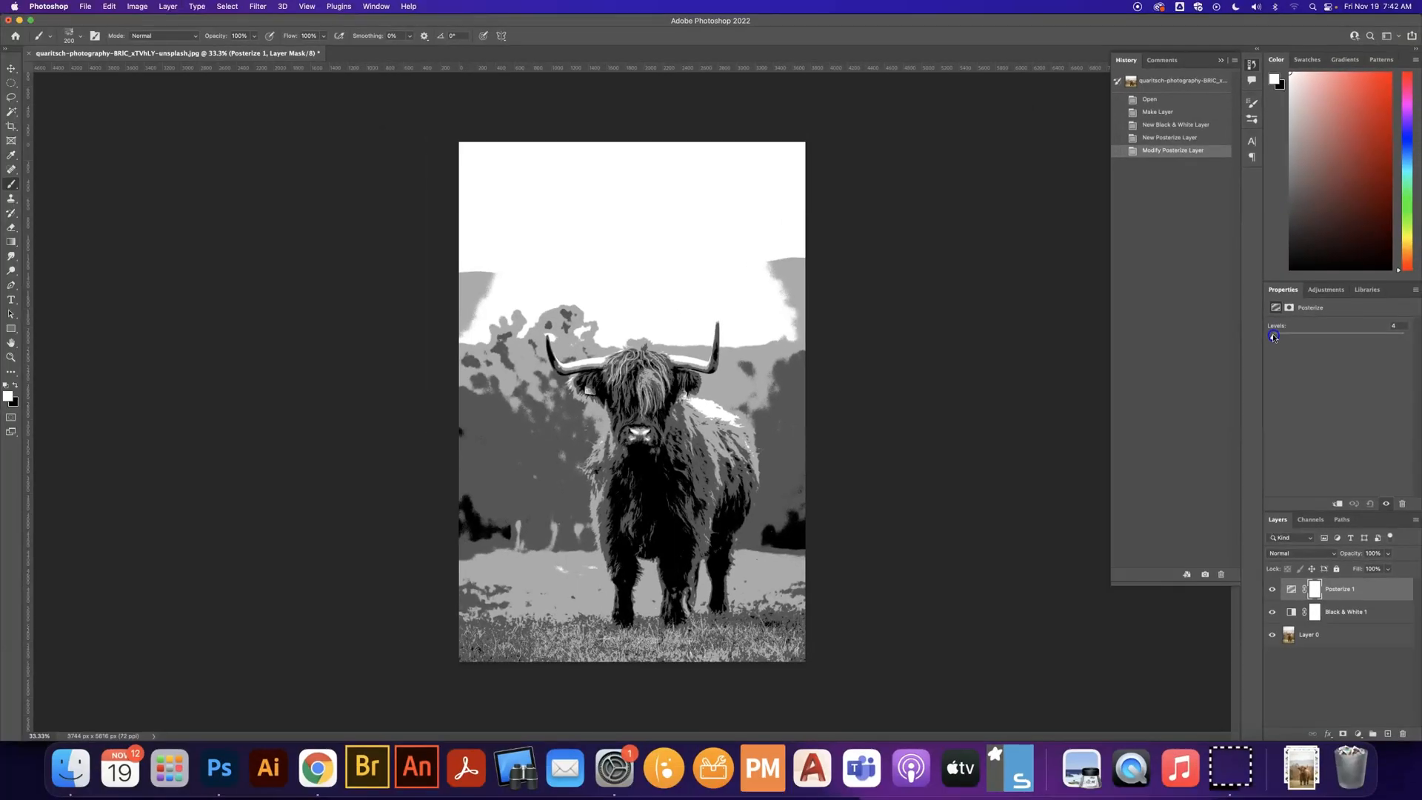
left_click_drag(1274, 337, 1272, 337)
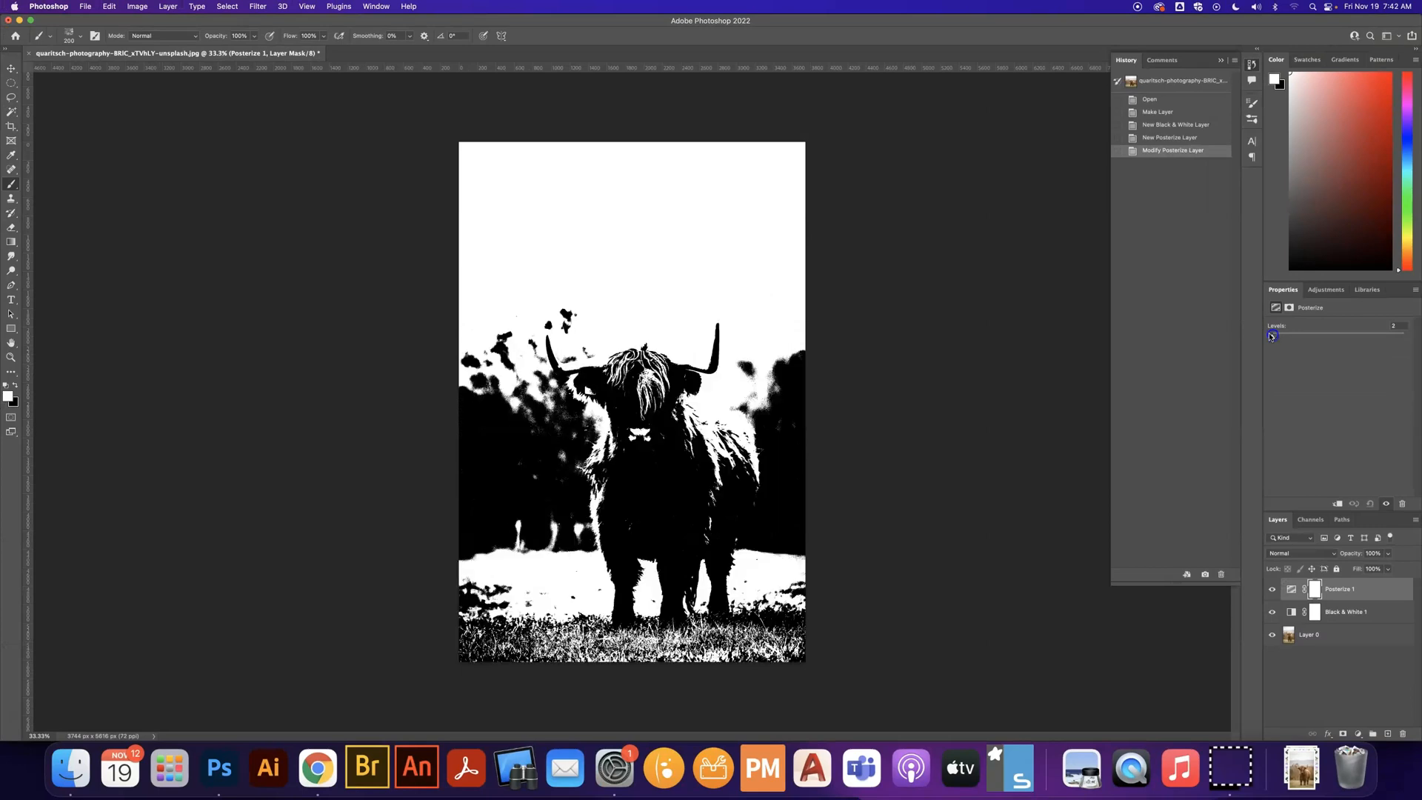
- Set the Posterize levels to 3 and merge the Posterize, Black & White and photo layers into one
left_click(1398, 327)
type("3")
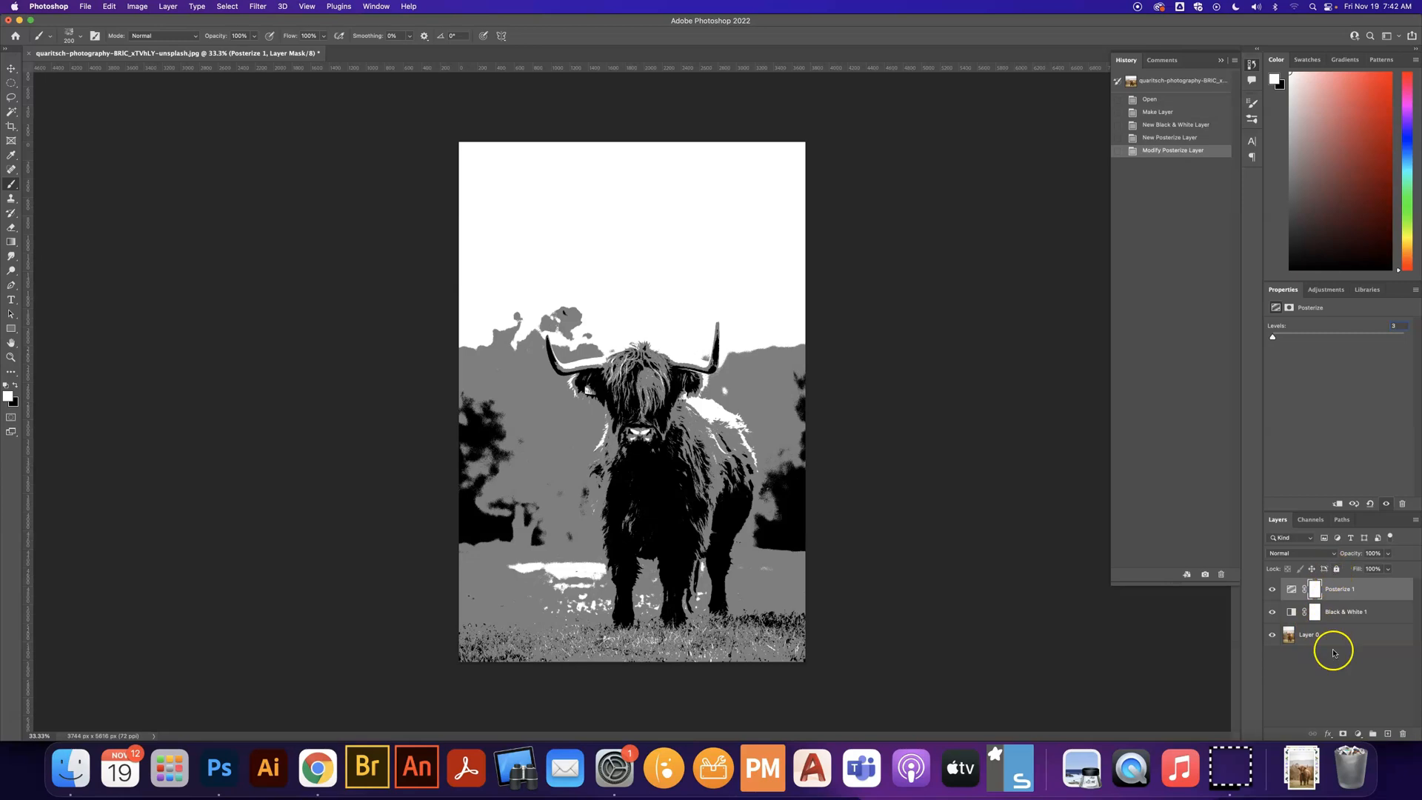
left_click(1350, 589)
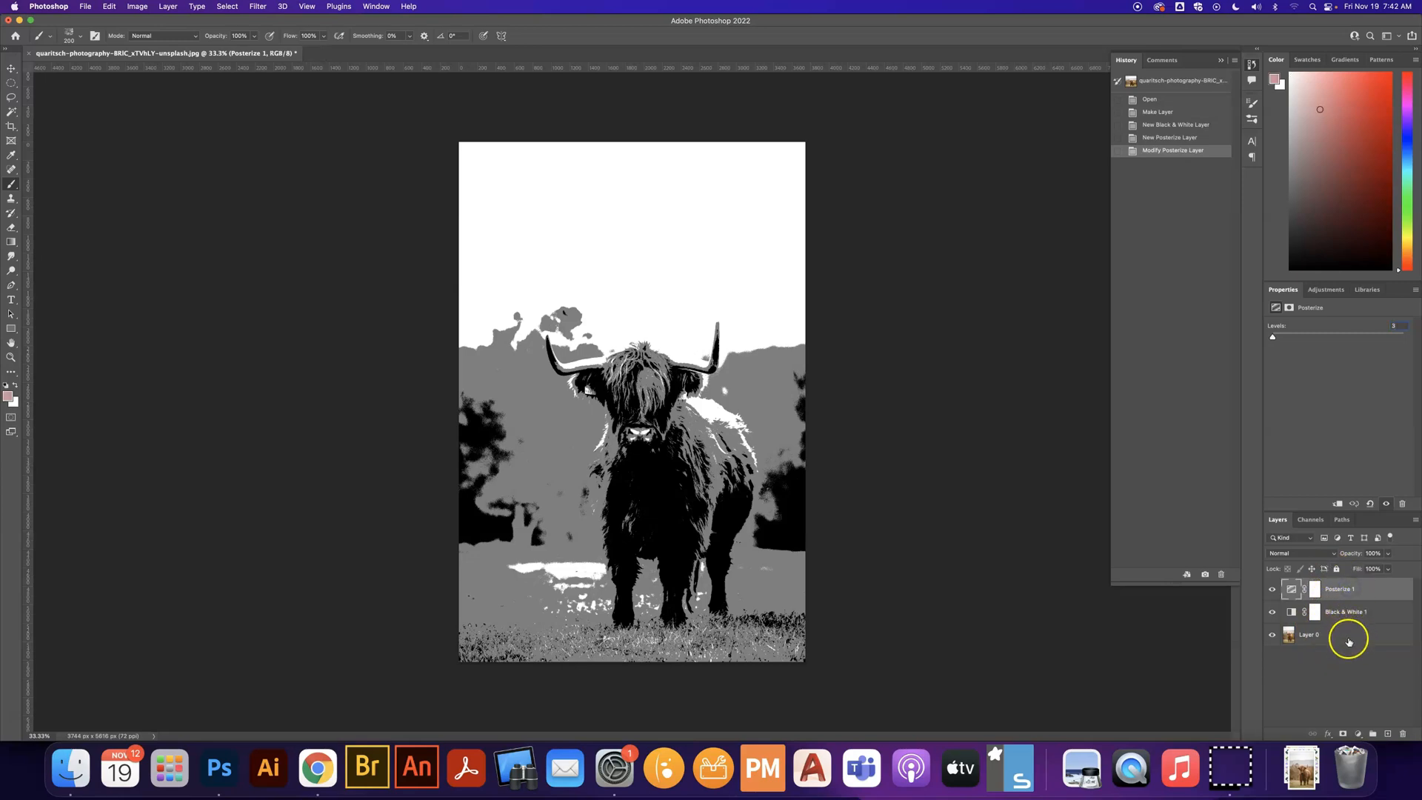
left_click(1349, 639, "shift")
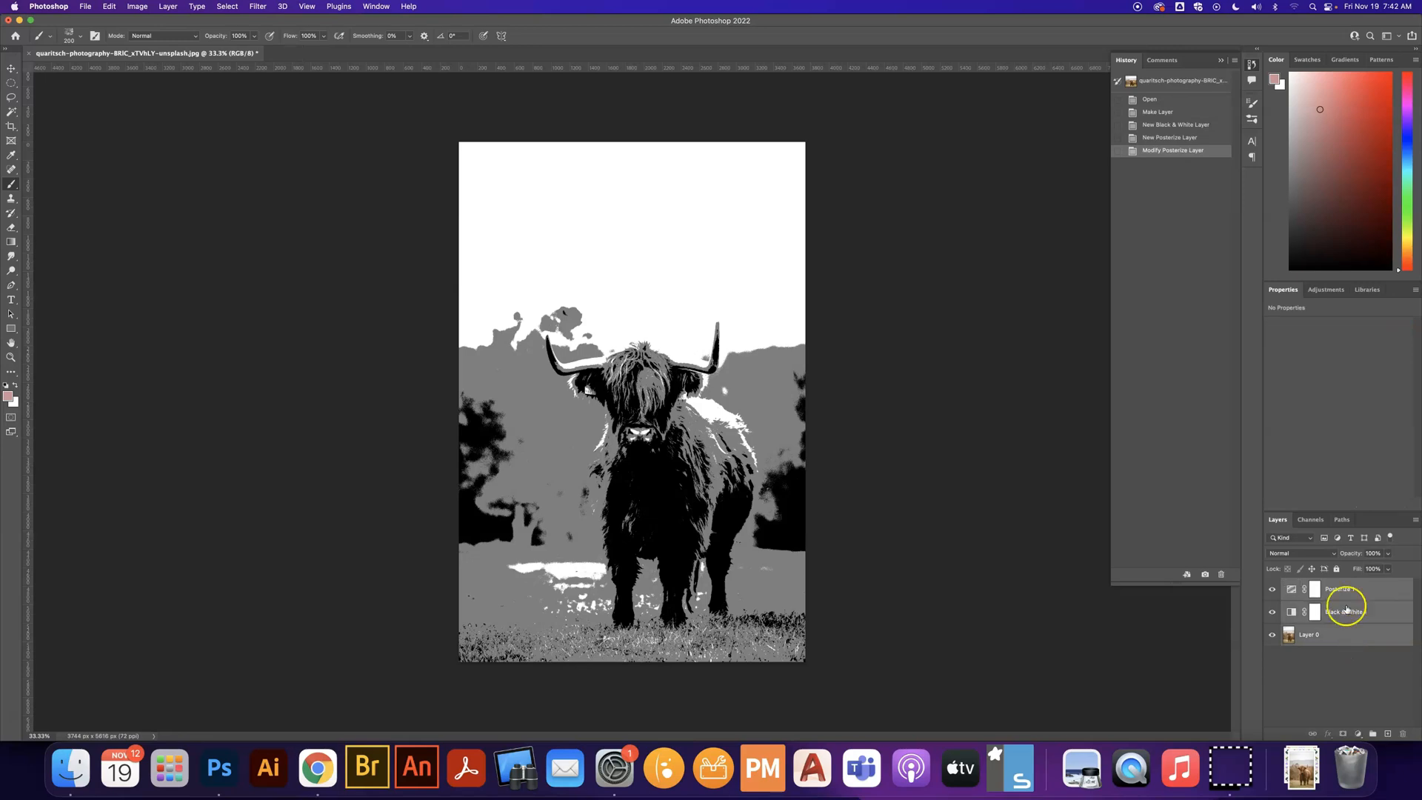
right_click(1346, 606)
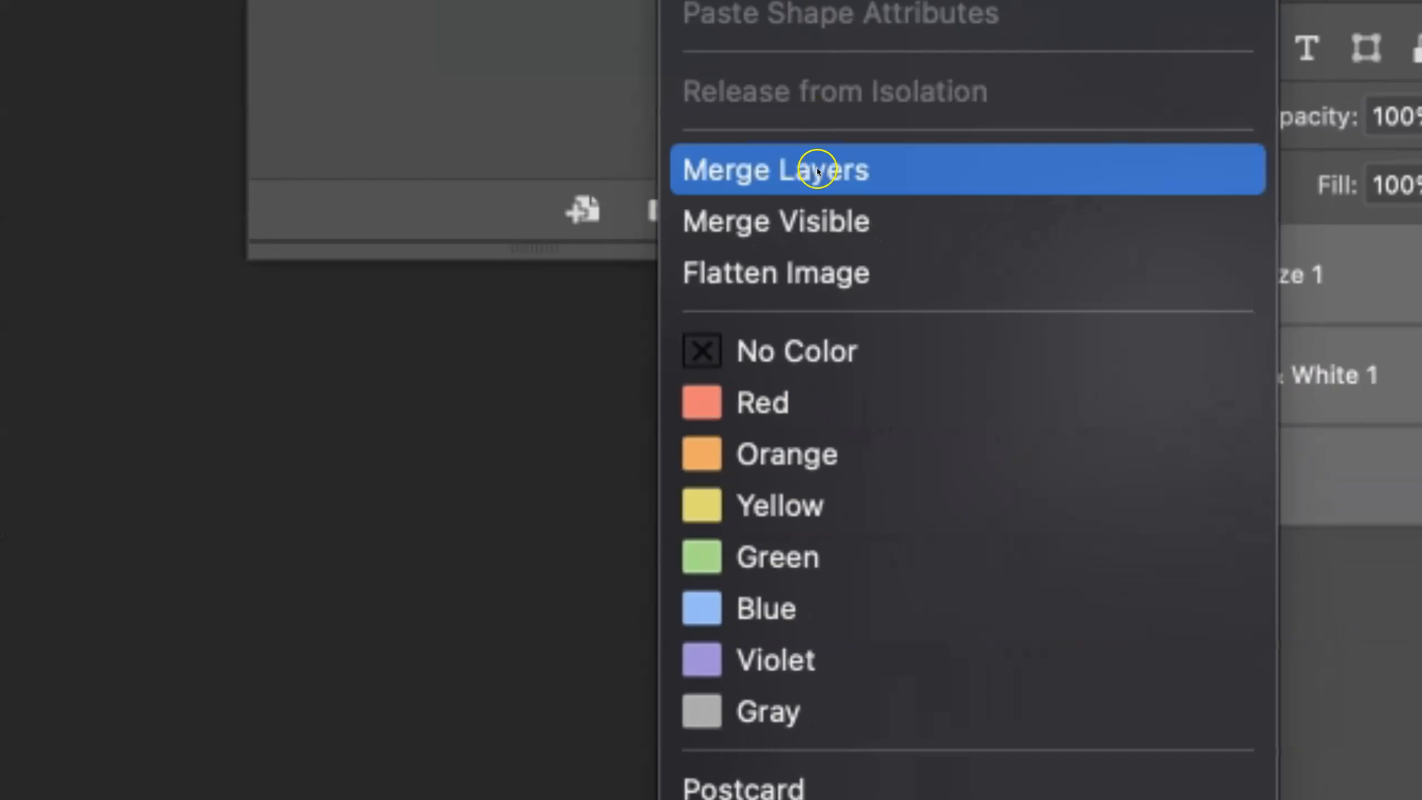
left_click(818, 176)
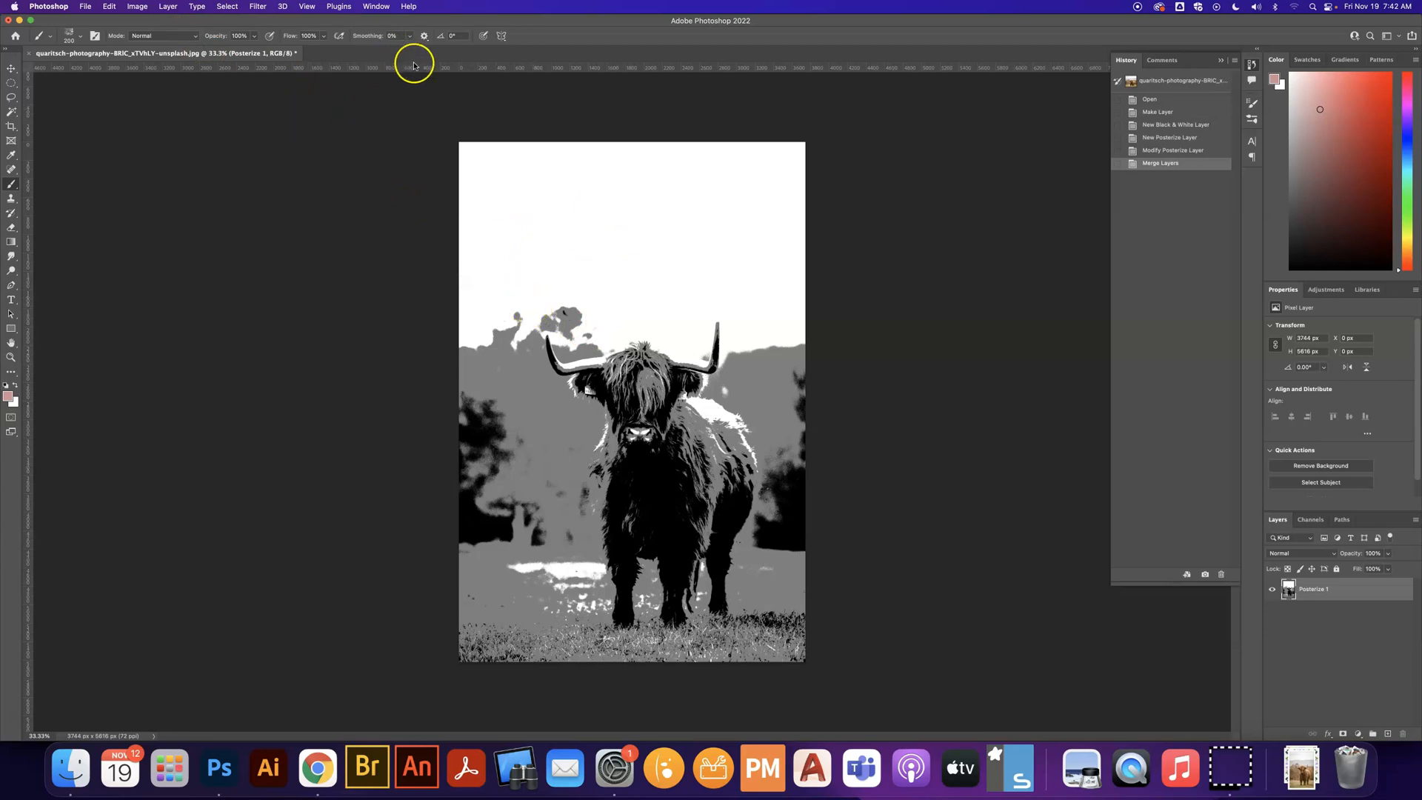
- Select all white areas of the posterized image with Color Range by sampling the white sky
left_click(222, 9)
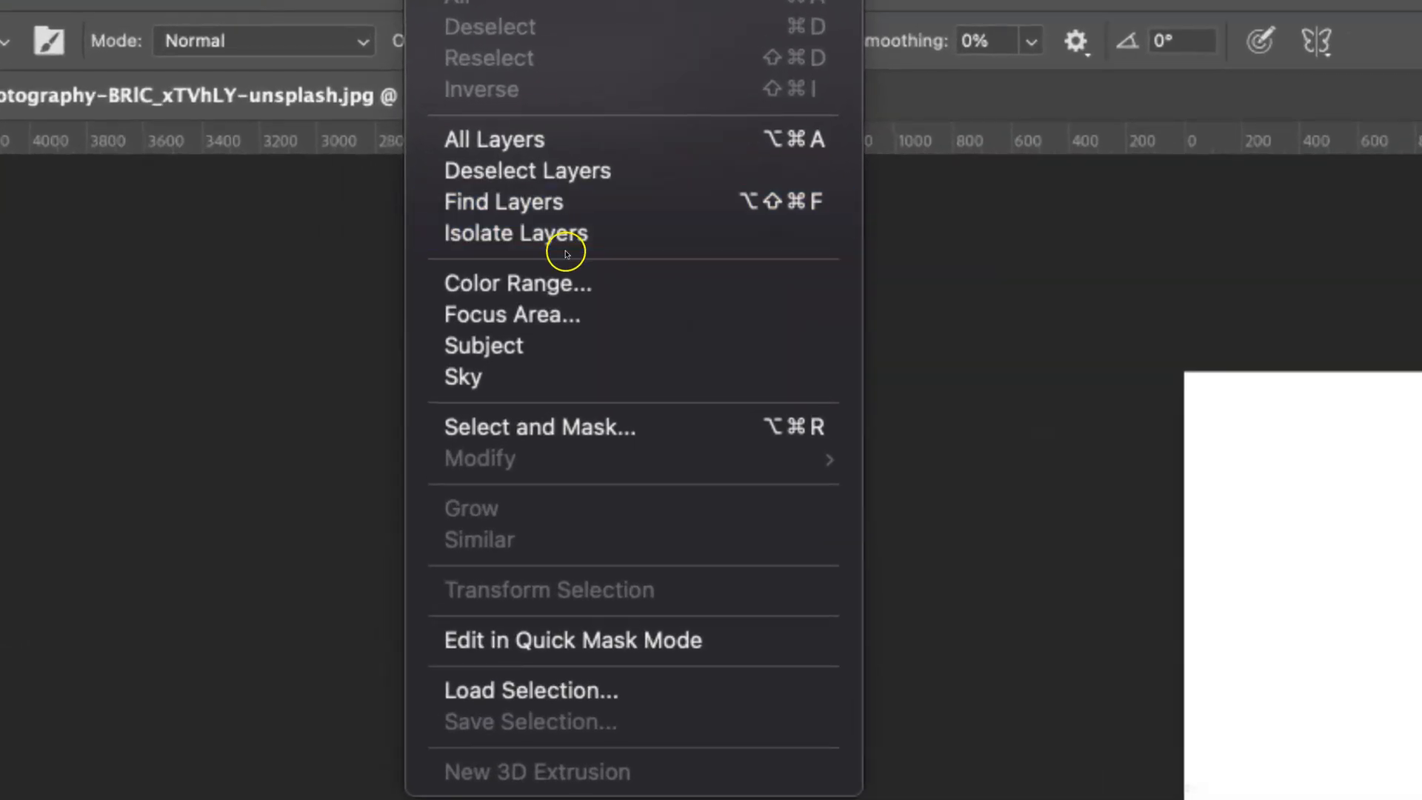
left_click(563, 288)
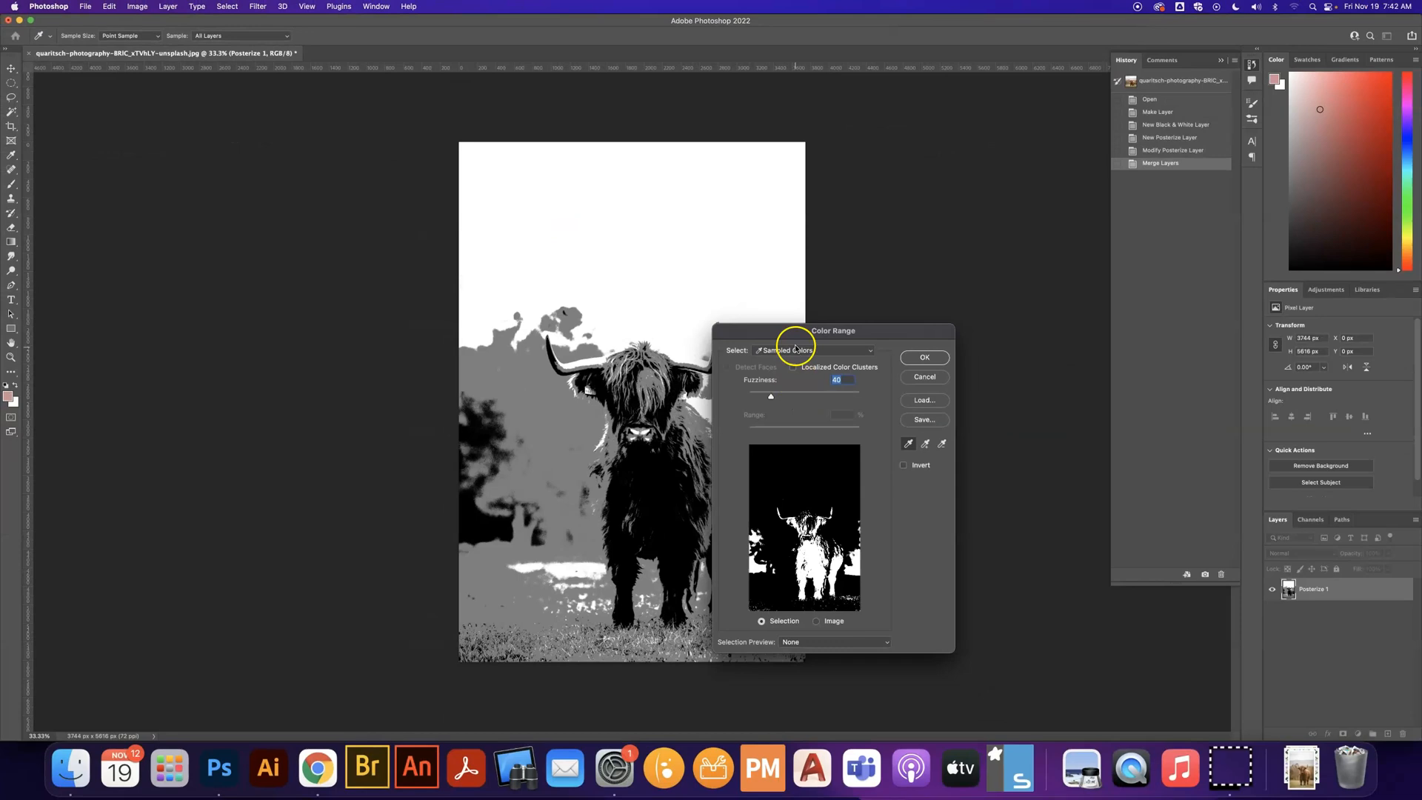
left_click_drag(803, 328, 897, 150)
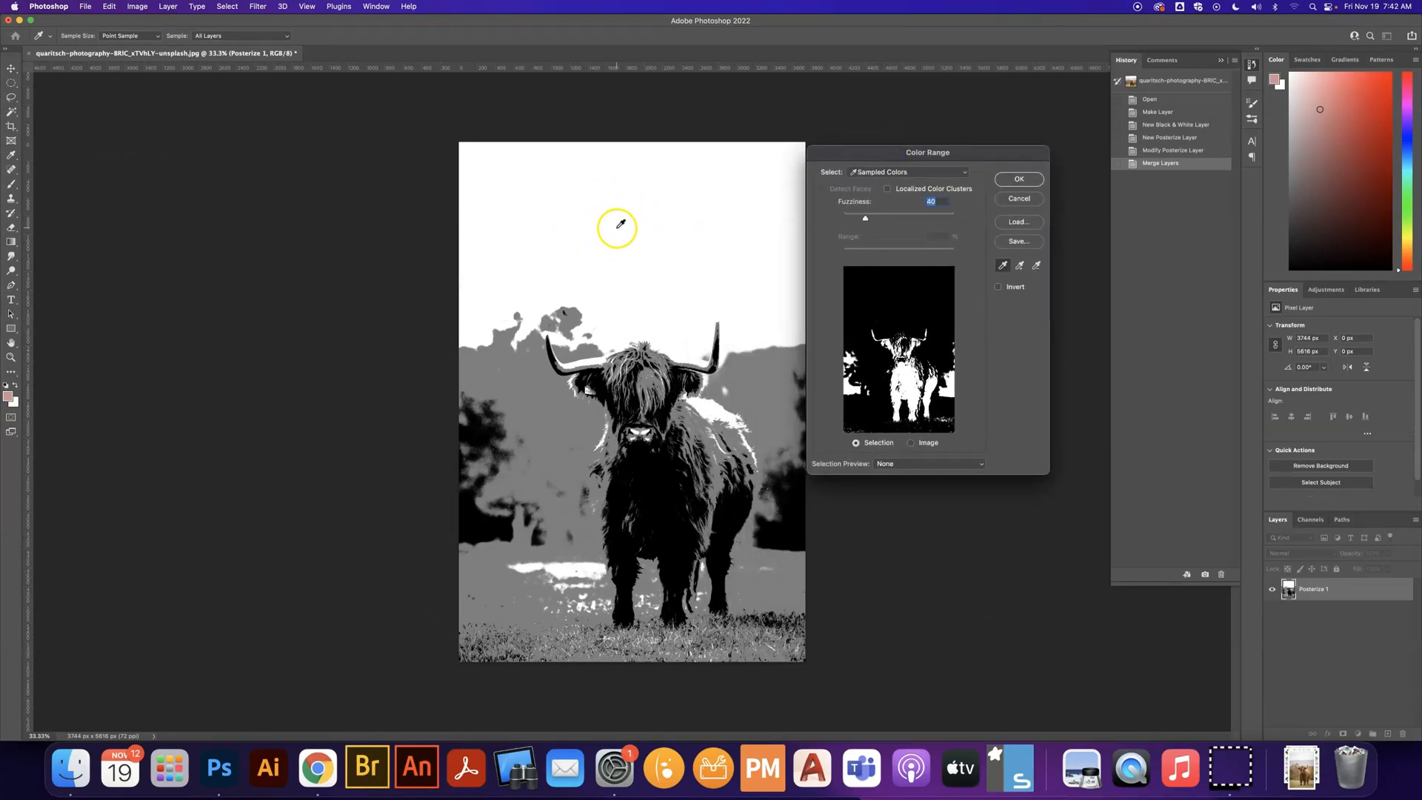
left_click(660, 233)
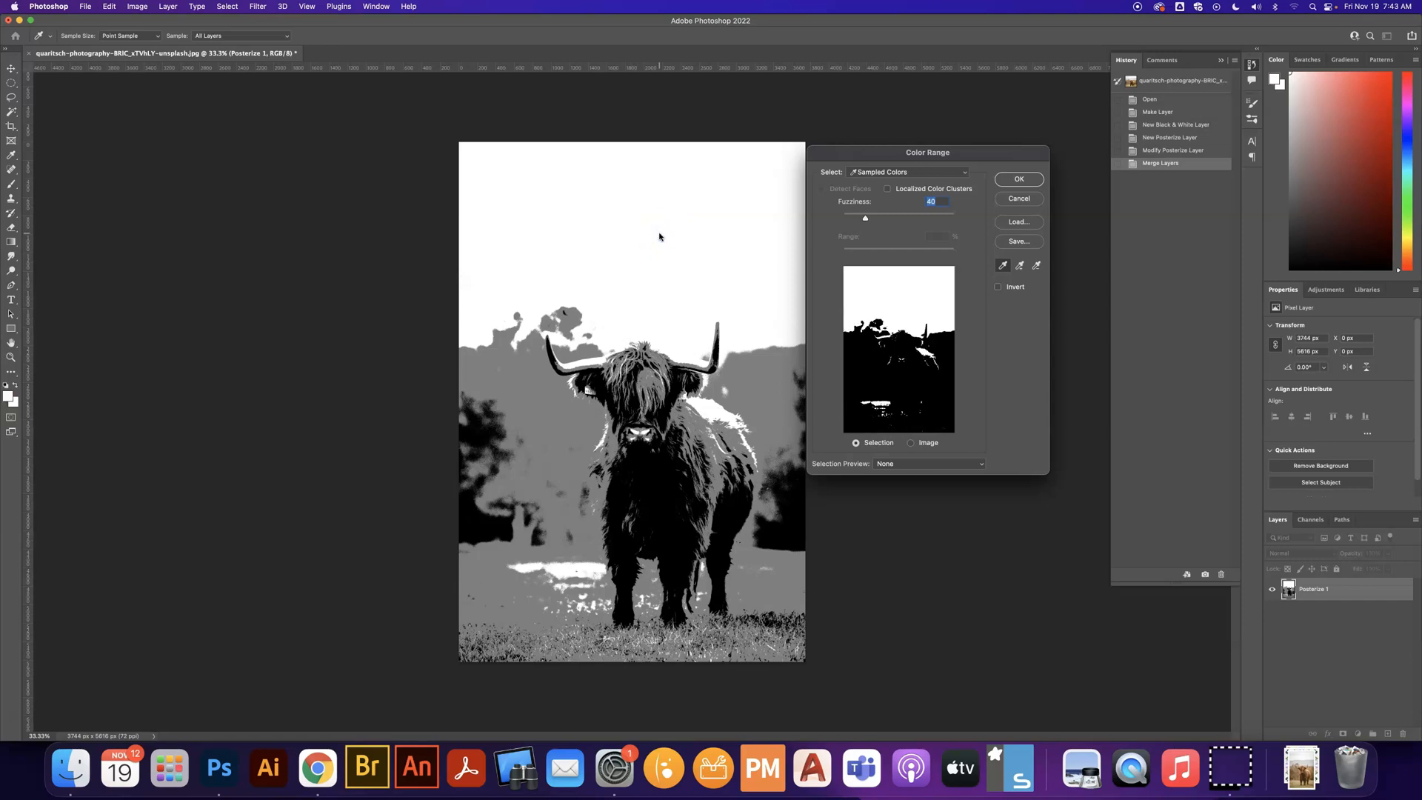
left_click(1019, 178)
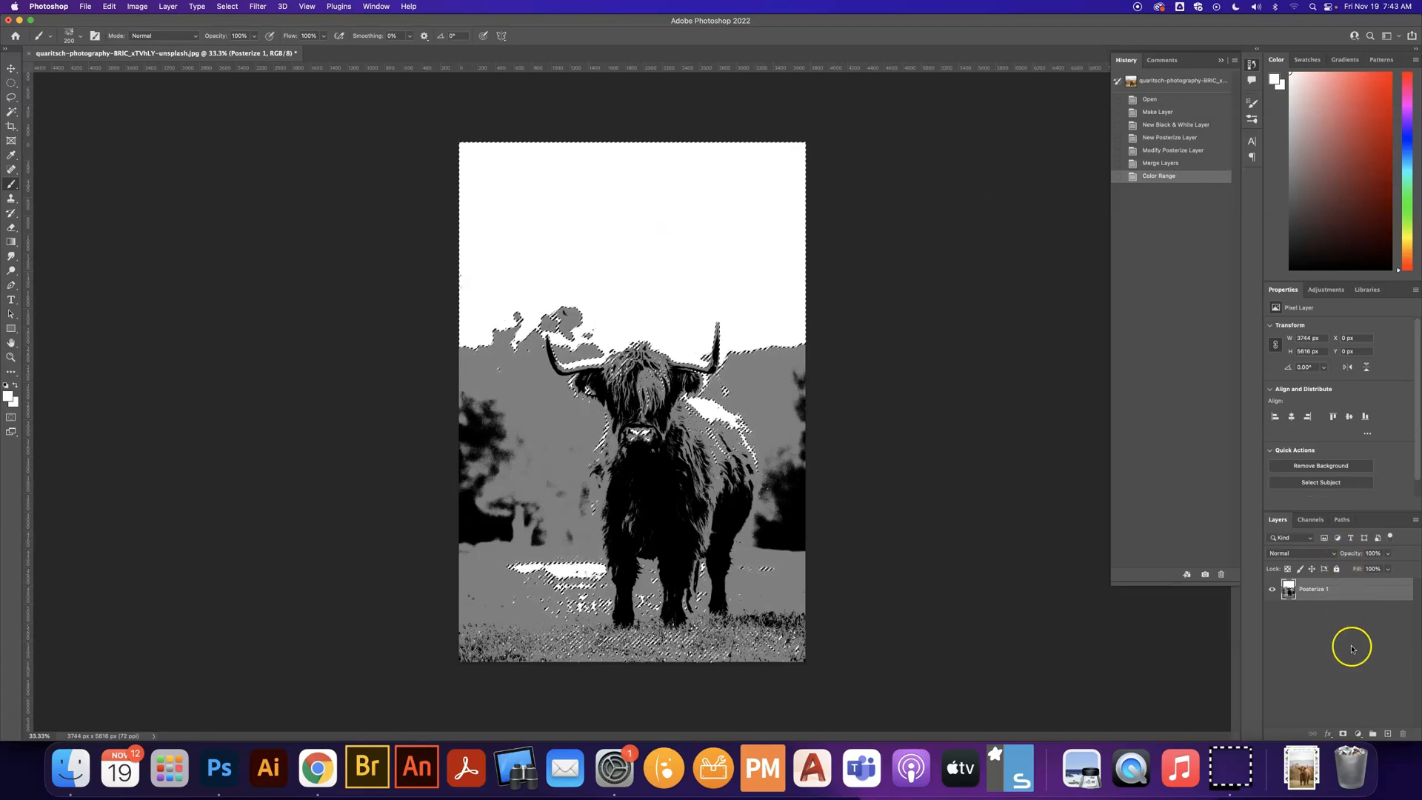
- Add a Solid Color fill layer over the selected white areas, trying several colors and settling on yellow #e9ff2c
left_click(1359, 735)
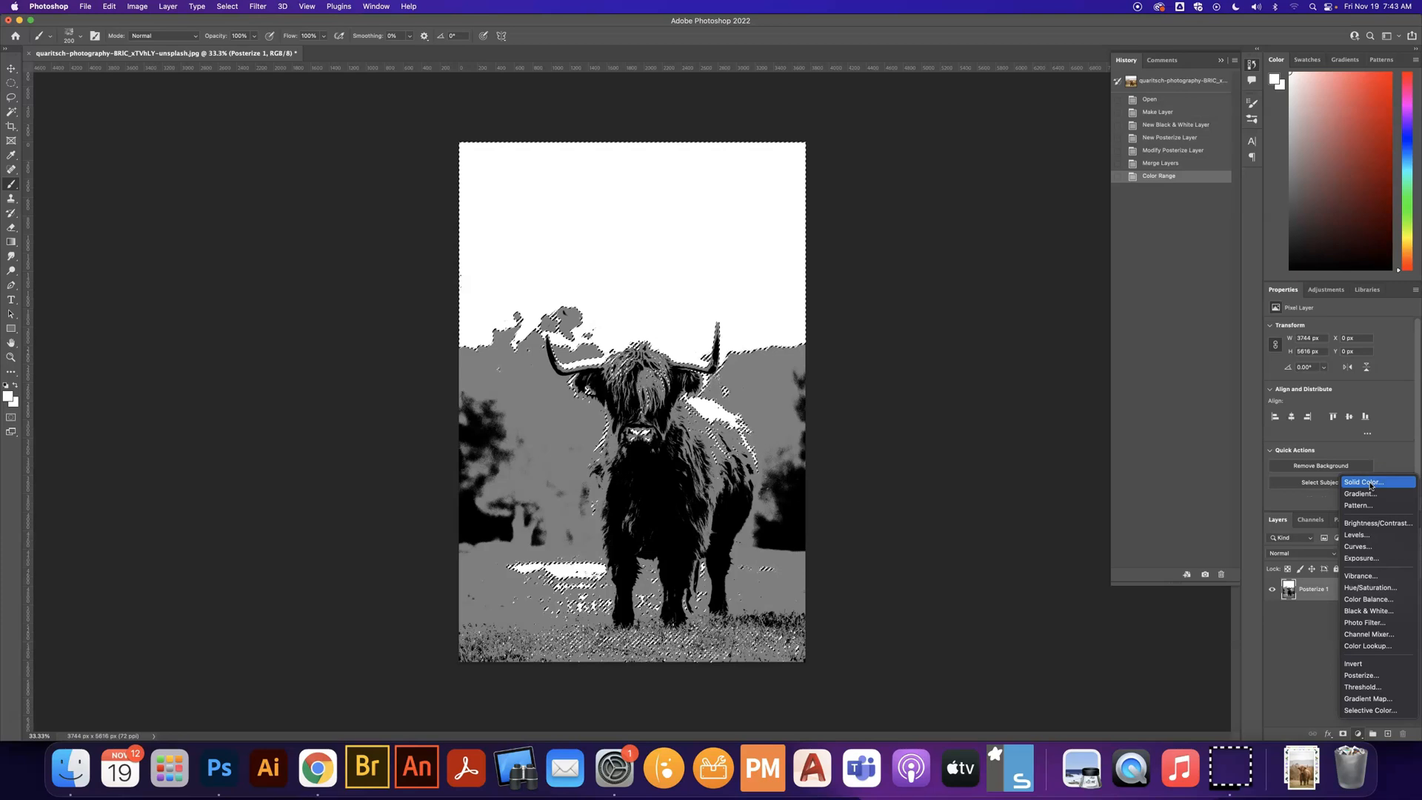
left_click(1371, 484)
key("Return")
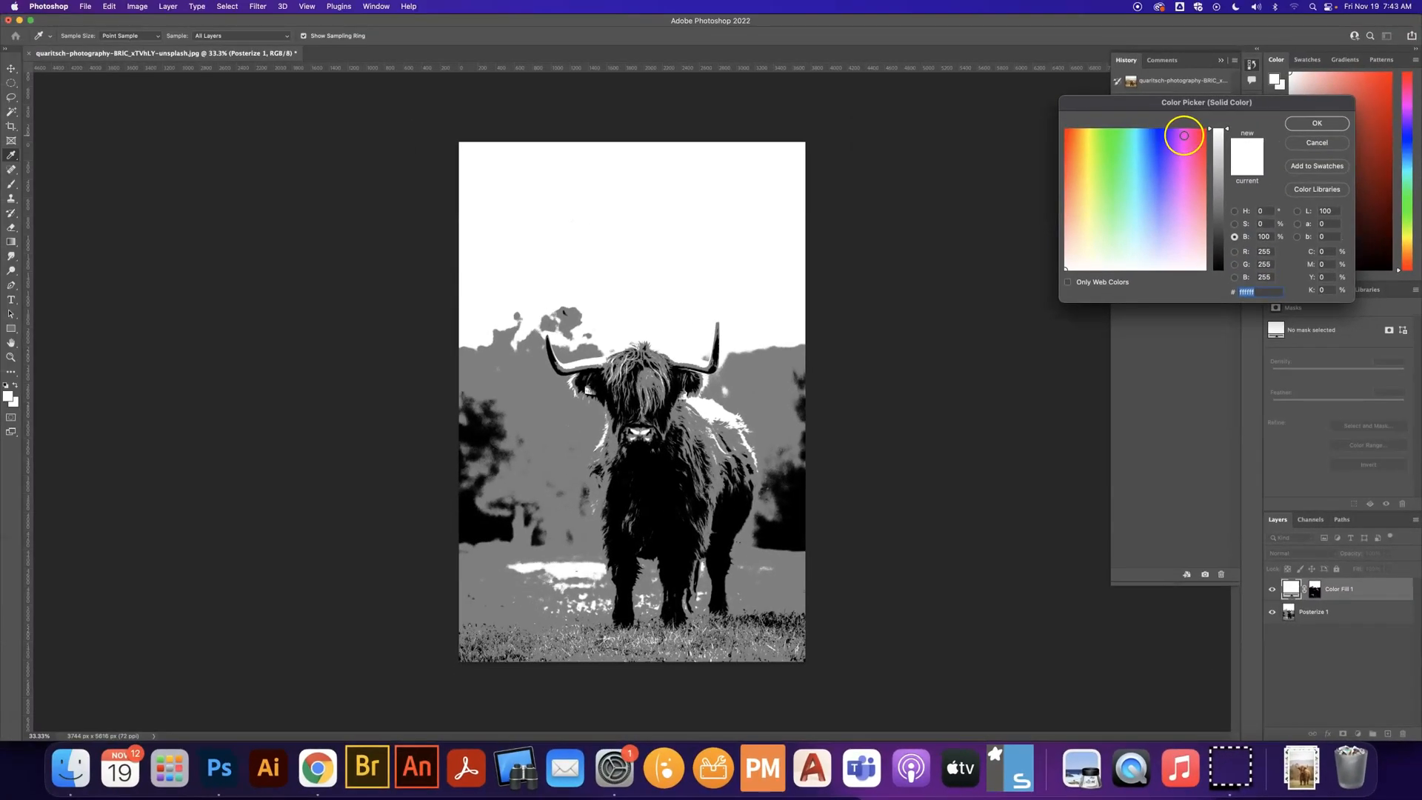
left_click(1186, 137)
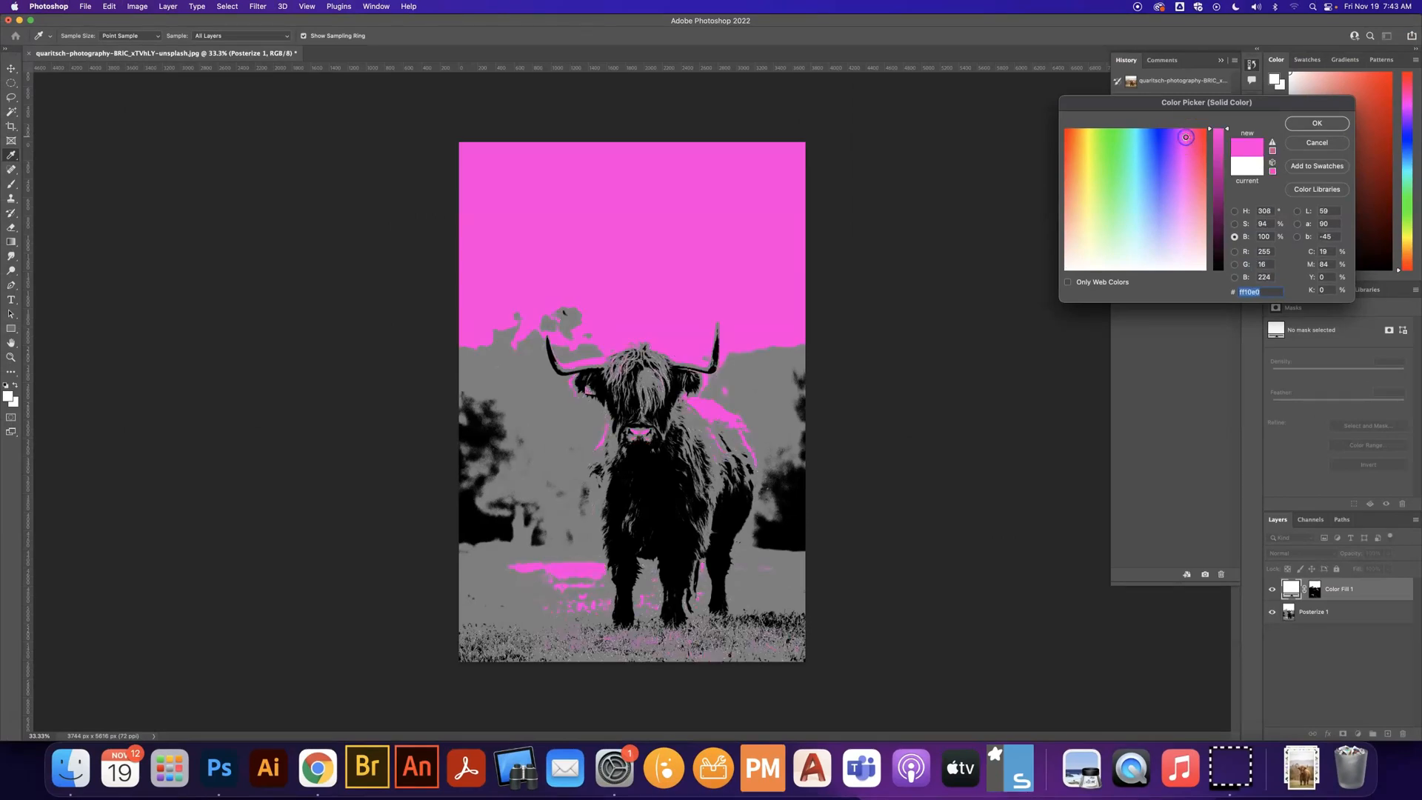
left_click(1146, 137)
left_click(1073, 135)
left_click(1151, 140)
left_click(1184, 137)
left_click(1197, 156)
left_click(1115, 138)
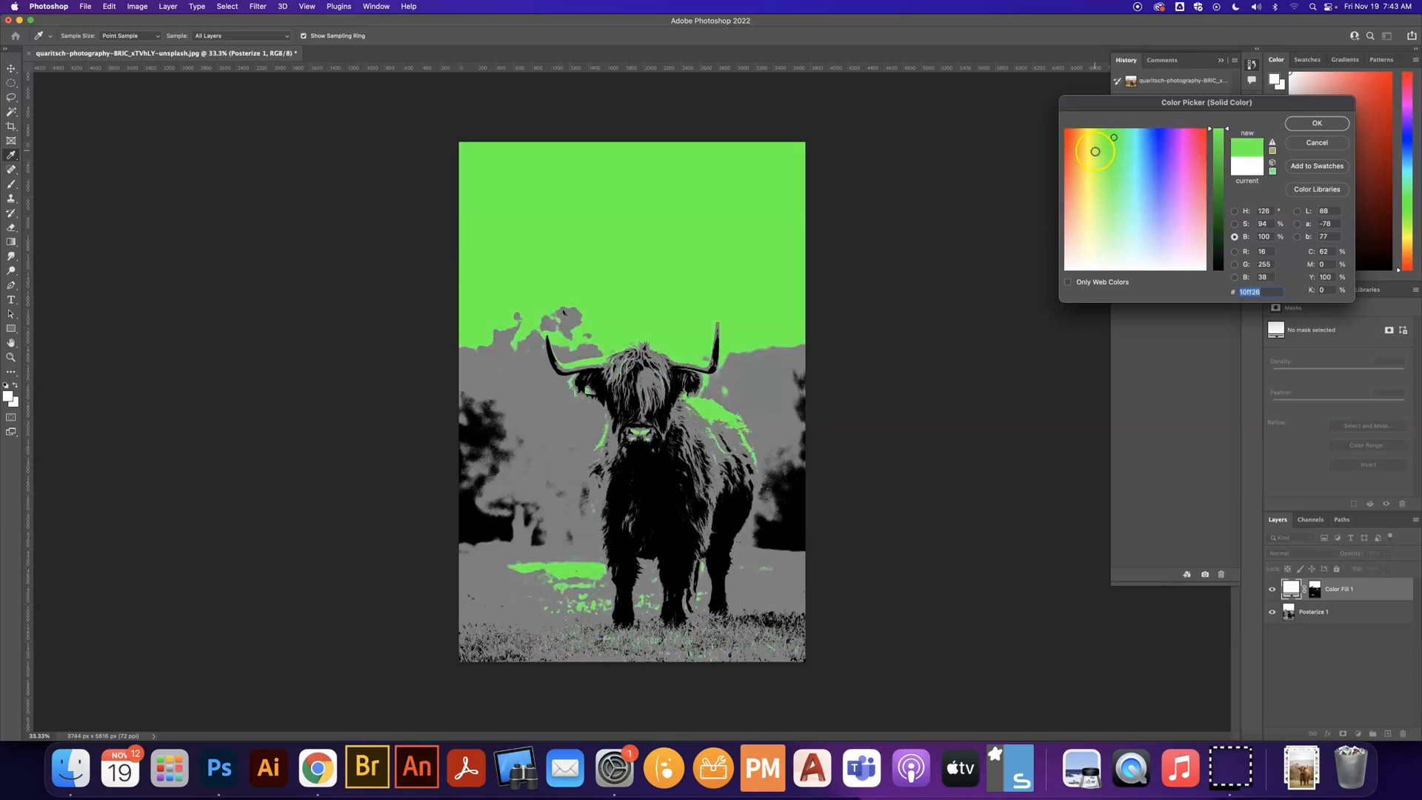
left_click(1090, 153)
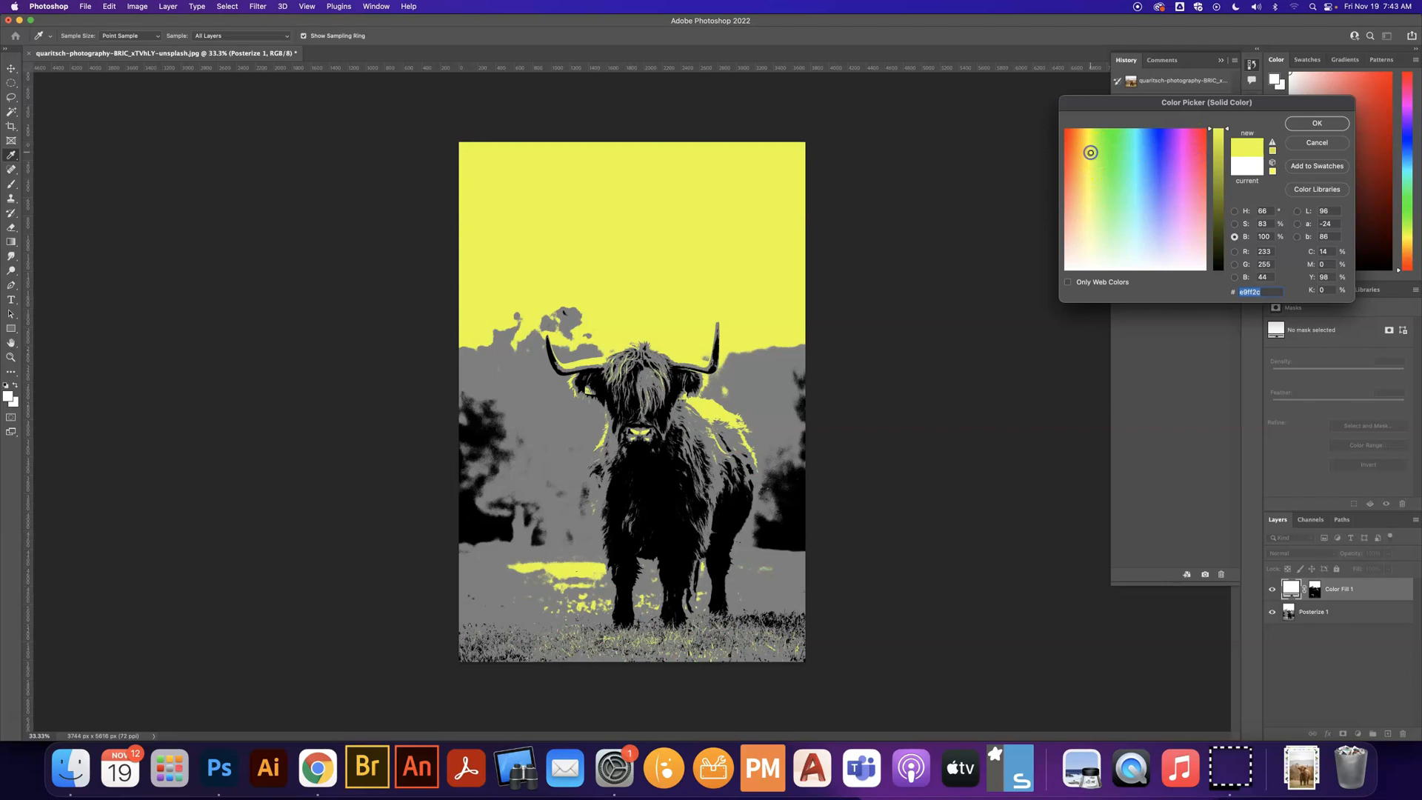
left_click(1318, 124)
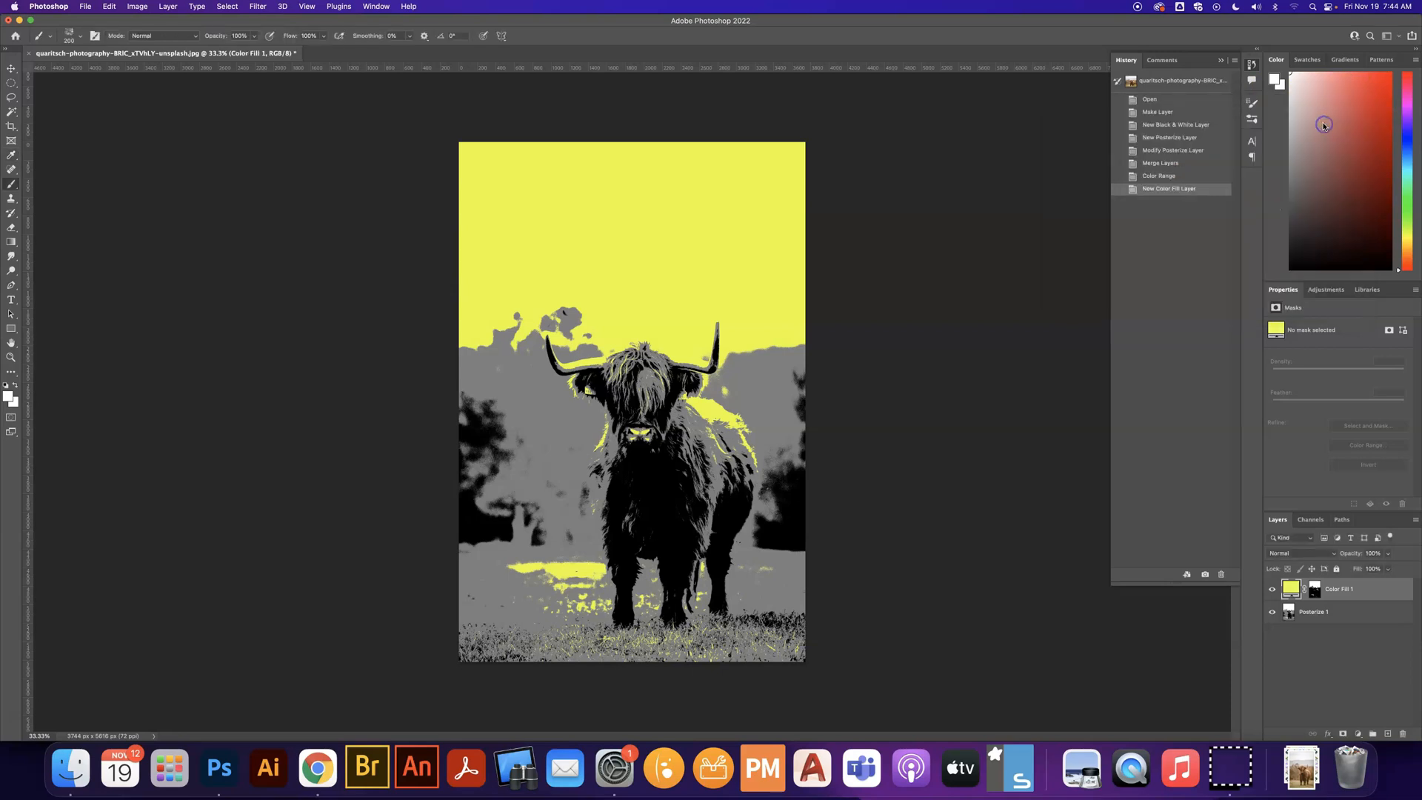
- Select all gray areas of the image with Color Range by sampling the gray background beside the cow
left_click(233, 9)
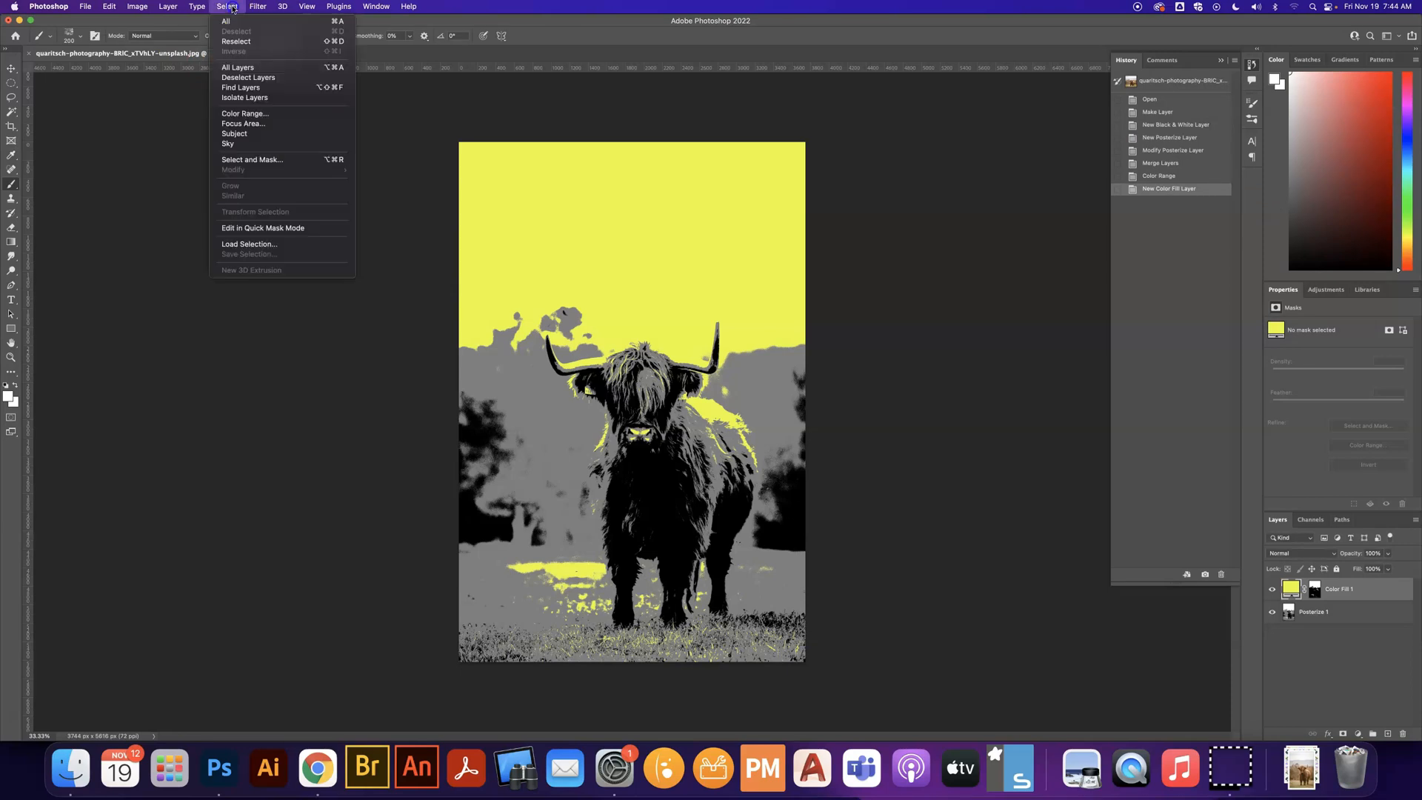
left_click(243, 114)
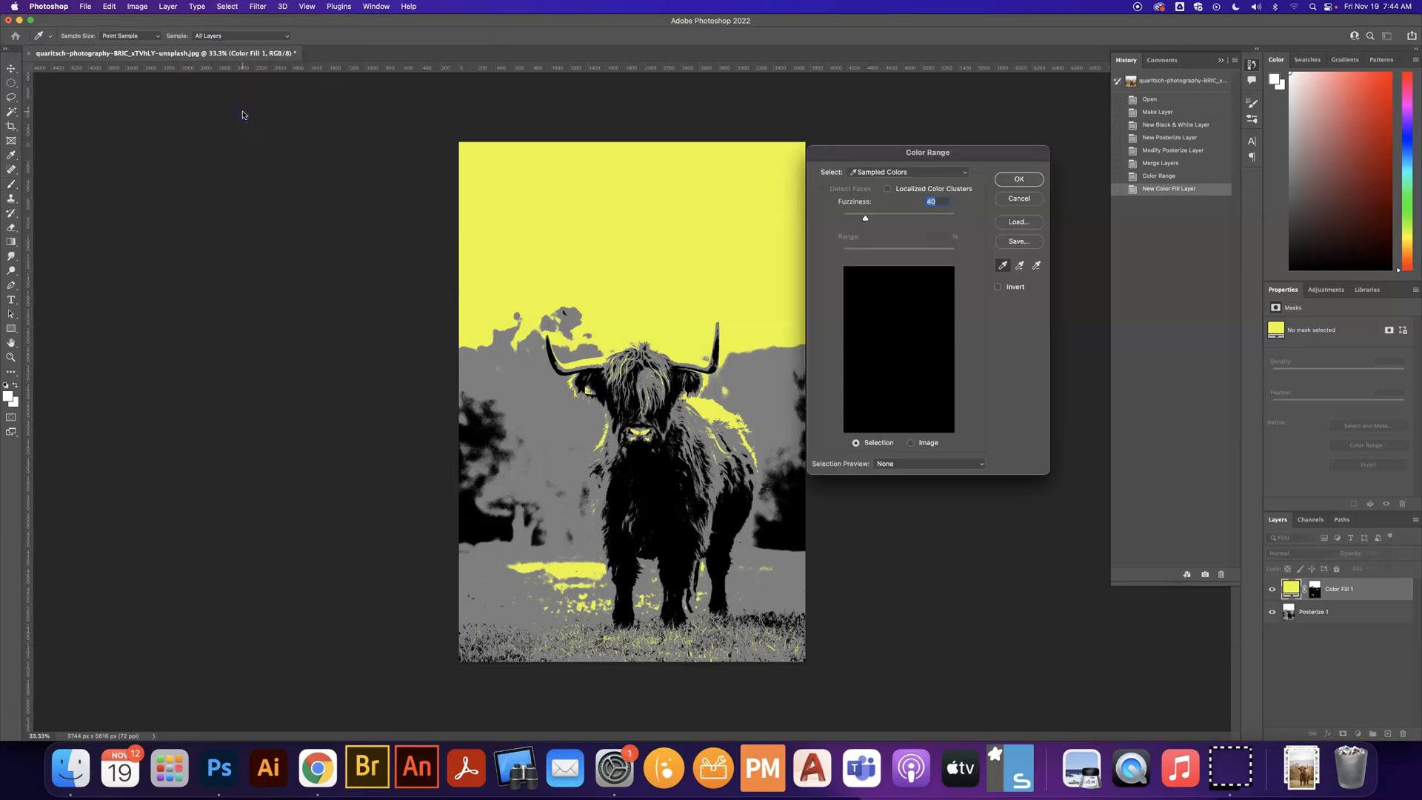
left_click(557, 413)
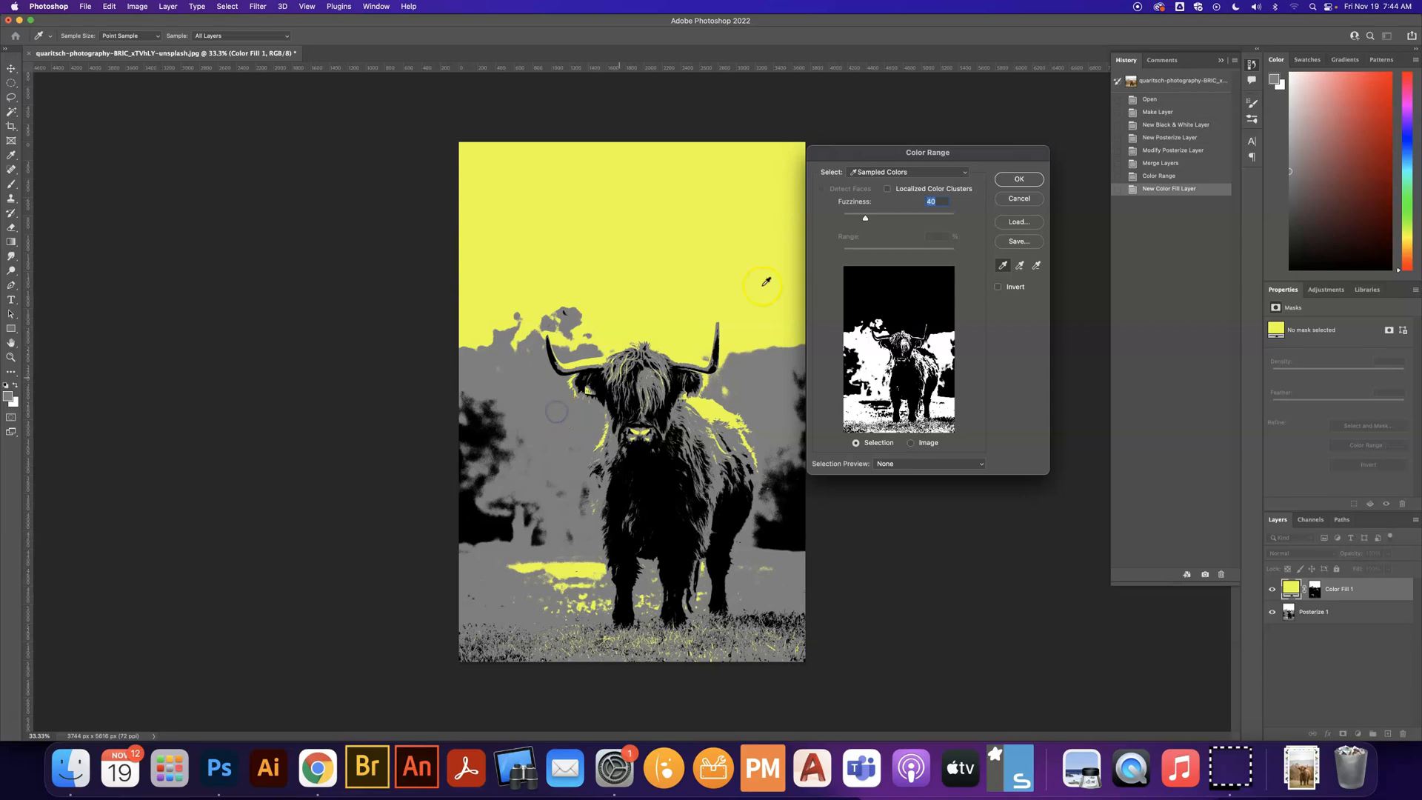
left_click(1018, 179)
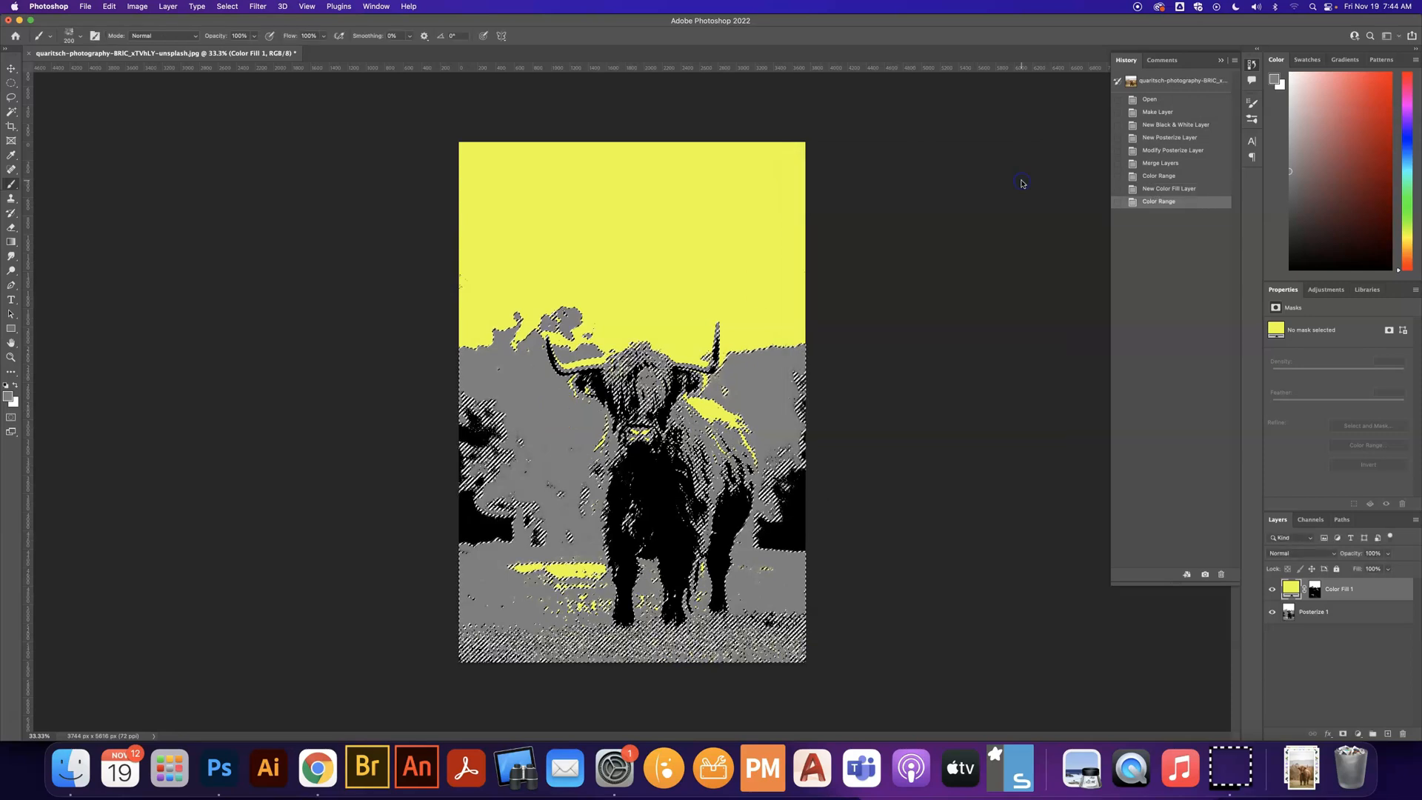
- Add a Solid Color fill layer over the selected gray areas in bright orange-red #f63508
left_click(1358, 734)
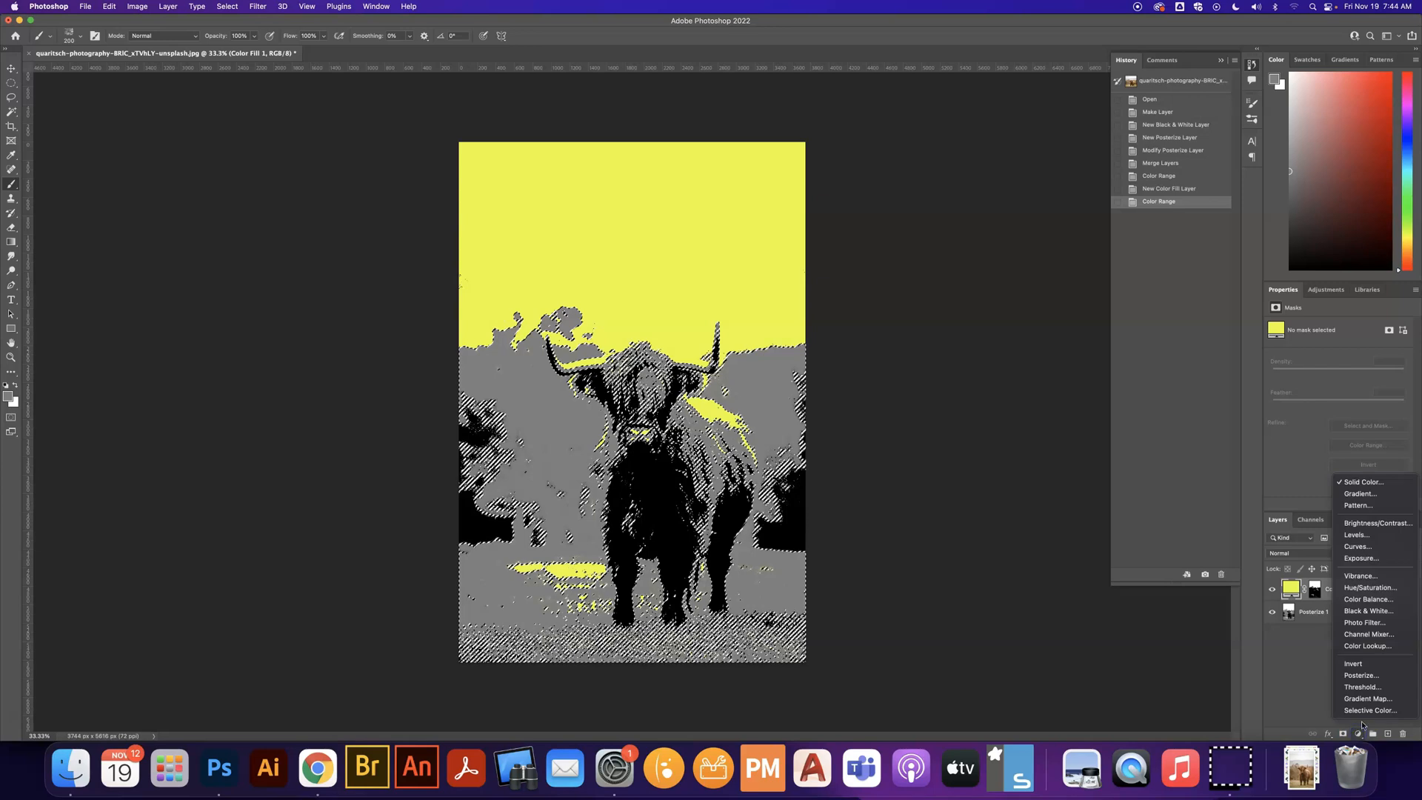
left_click(1371, 484)
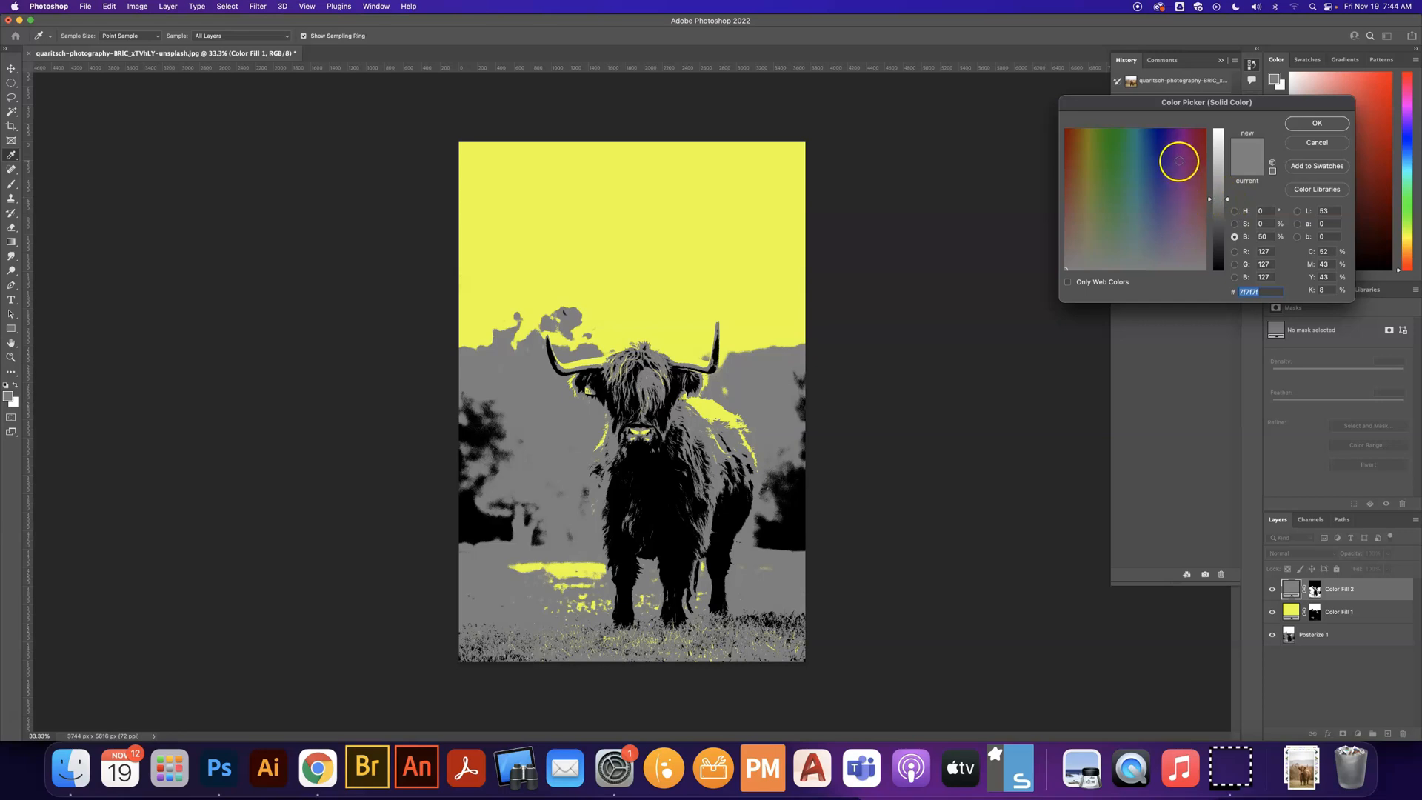
left_click_drag(1080, 133, 1073, 135)
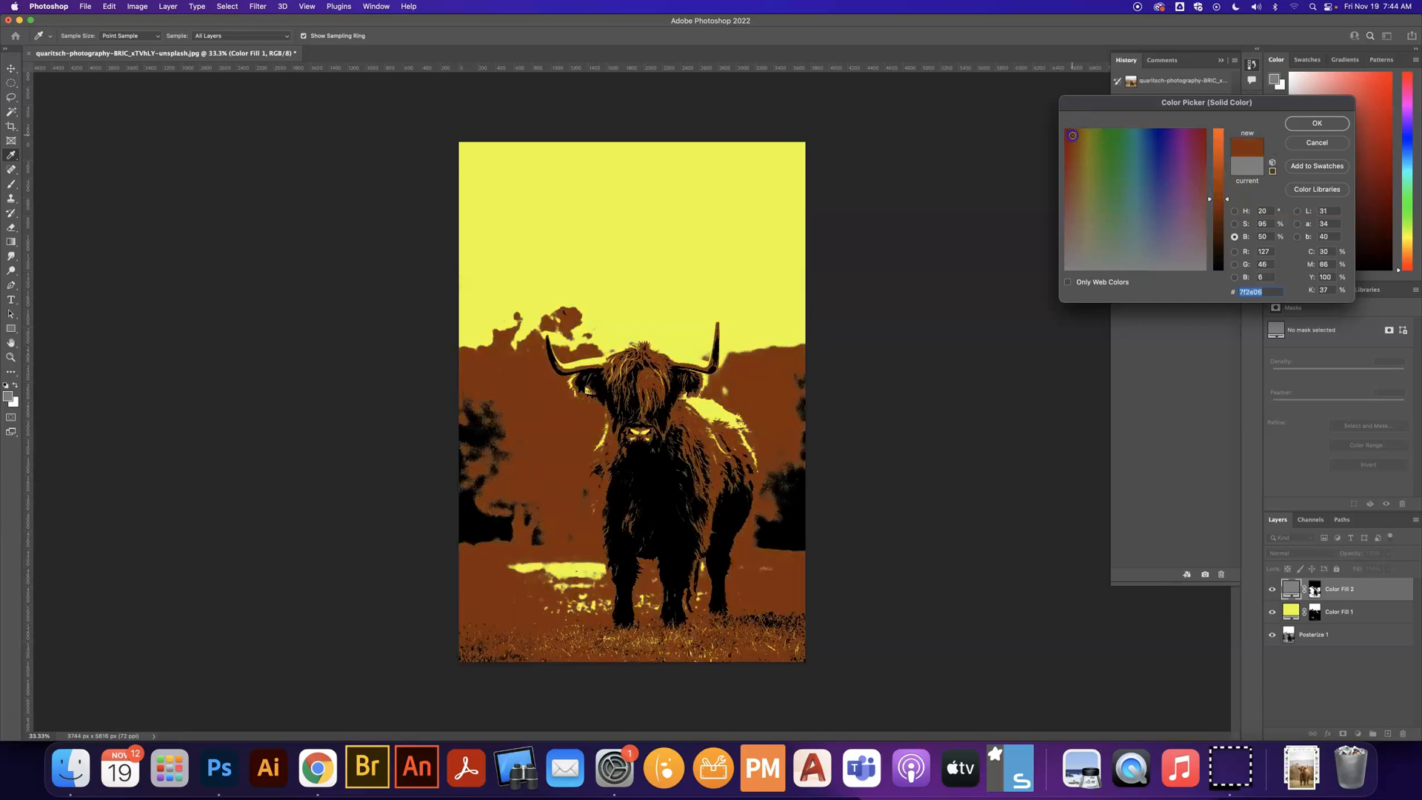
left_click_drag(1222, 199, 1228, 128)
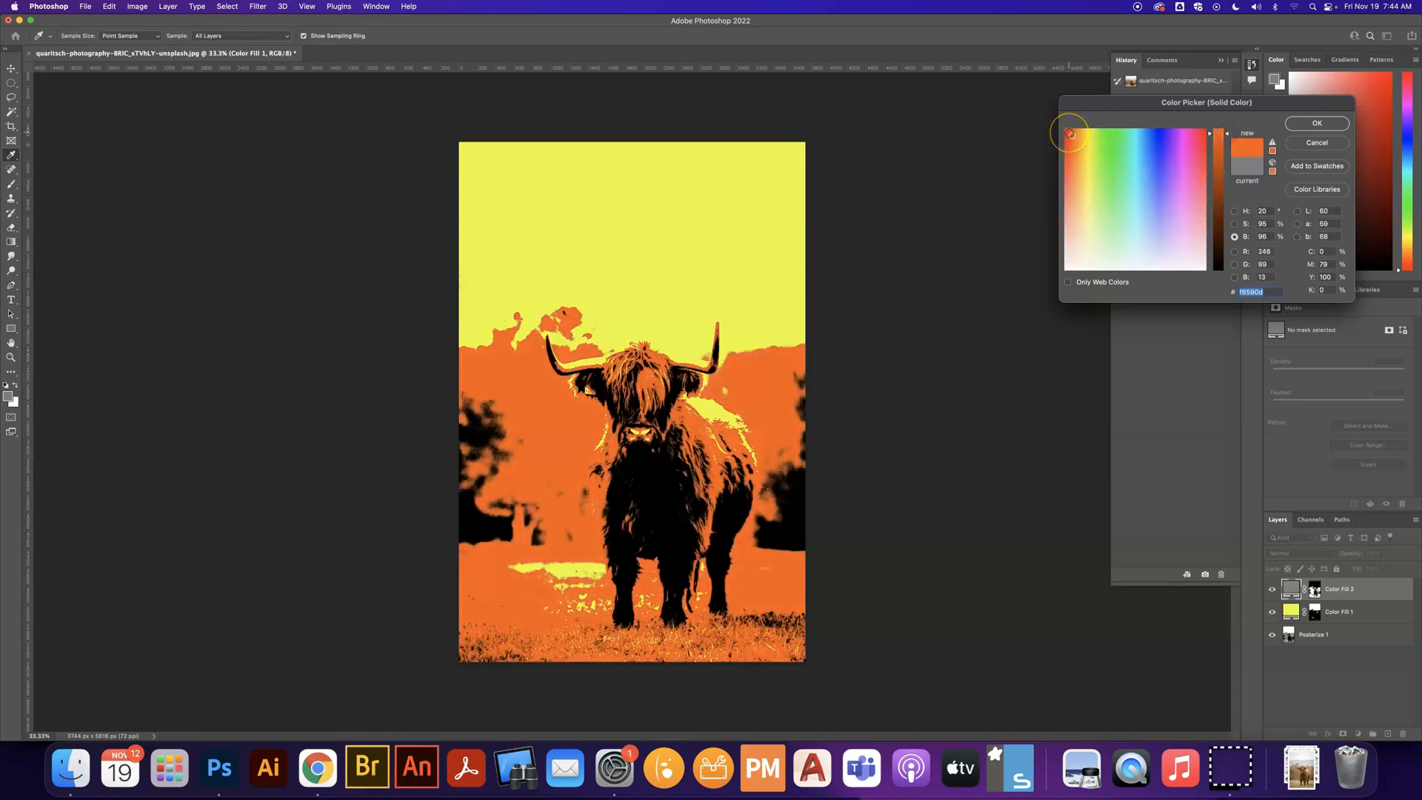
left_click_drag(1071, 134, 1069, 133)
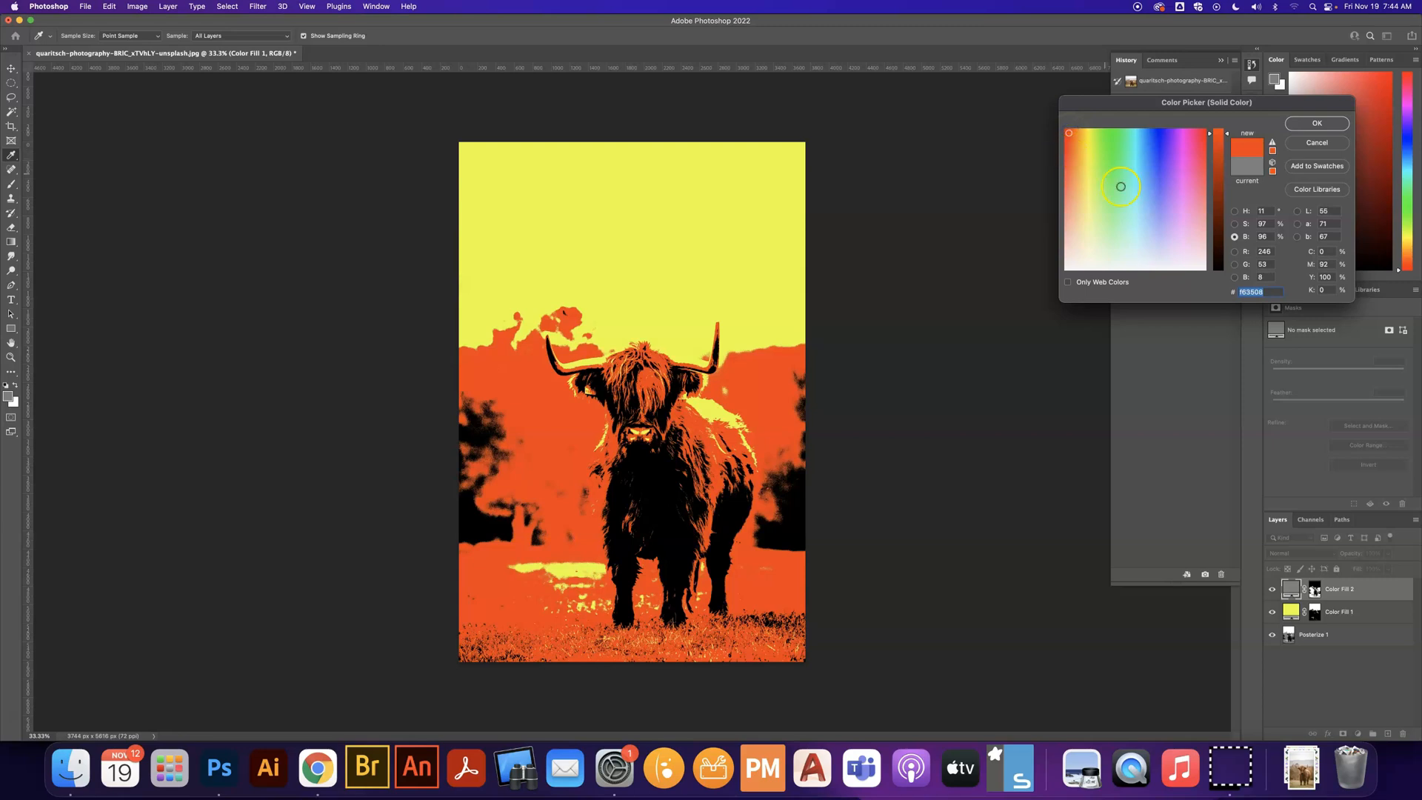
left_click(1326, 125)
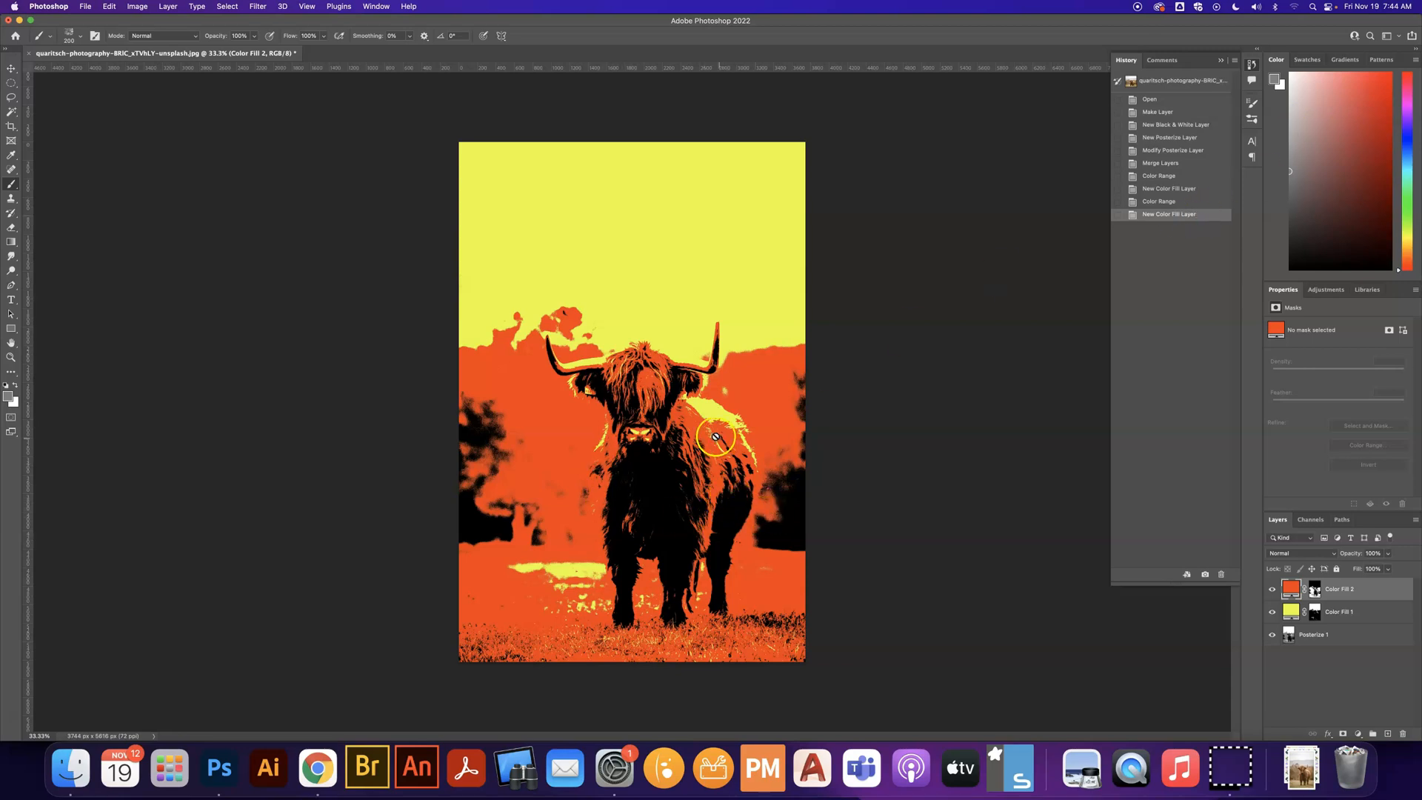
- Select all black areas of the image with Color Range by sampling the black of the cow's body
left_click(228, 7)
left_click(243, 114)
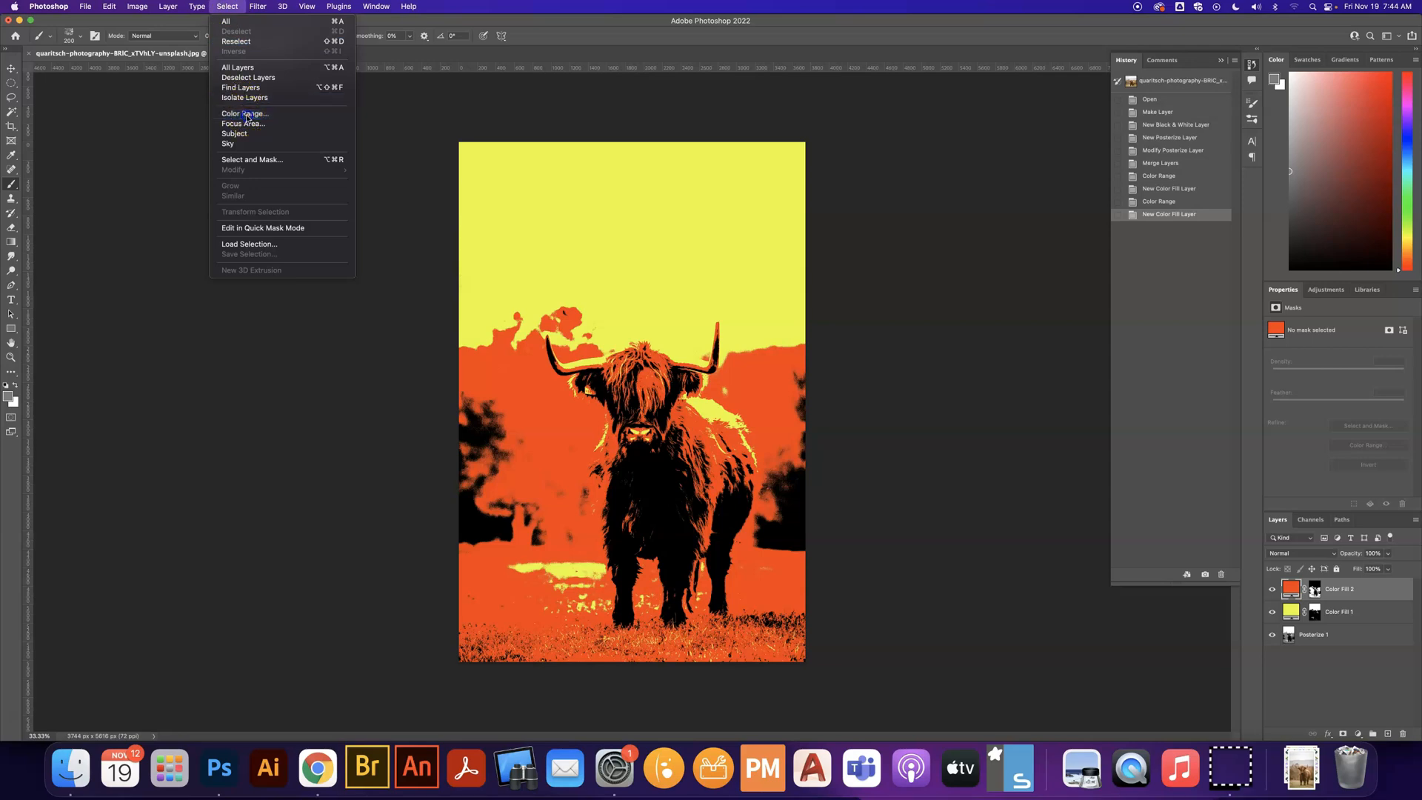
left_click(669, 408)
left_click(664, 483)
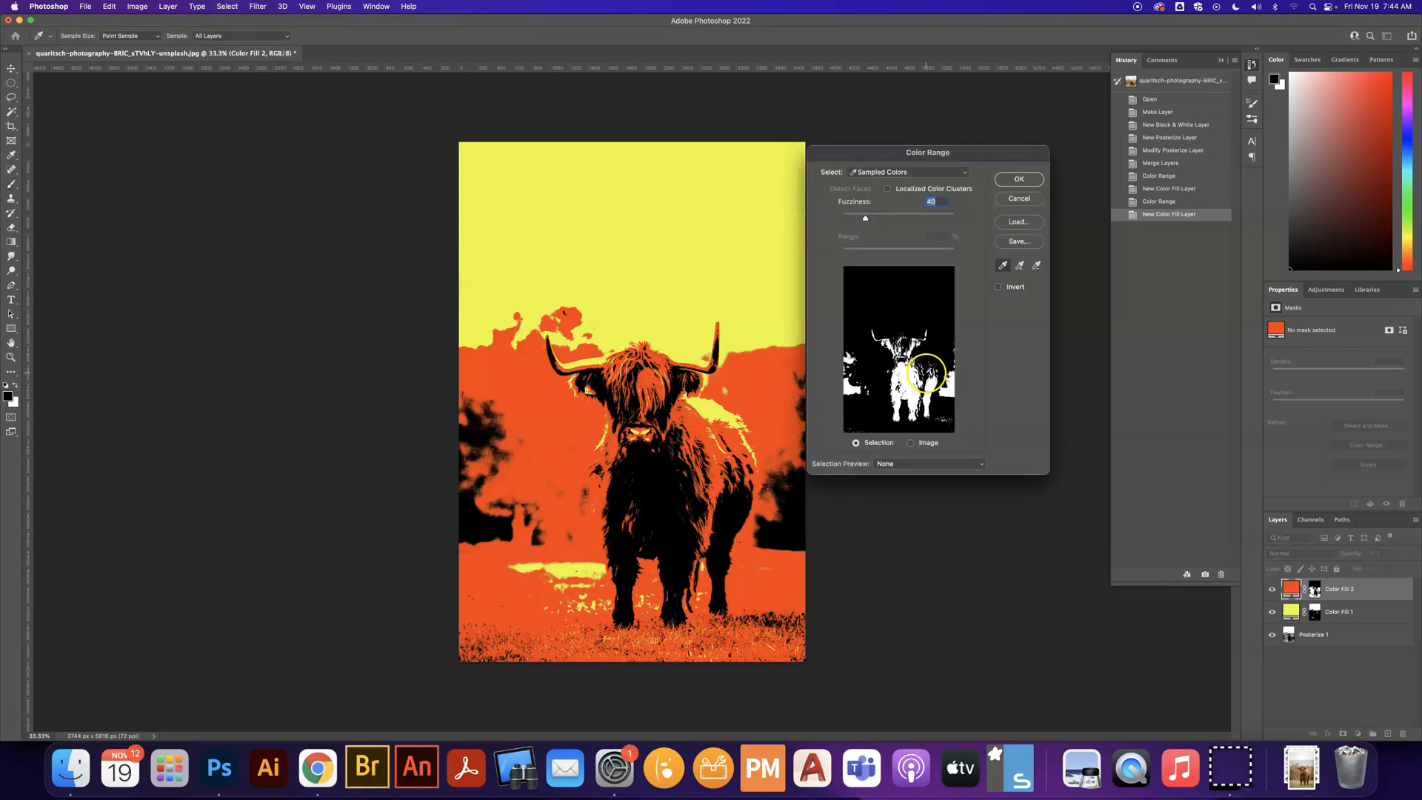
left_click(1019, 178)
key("b")
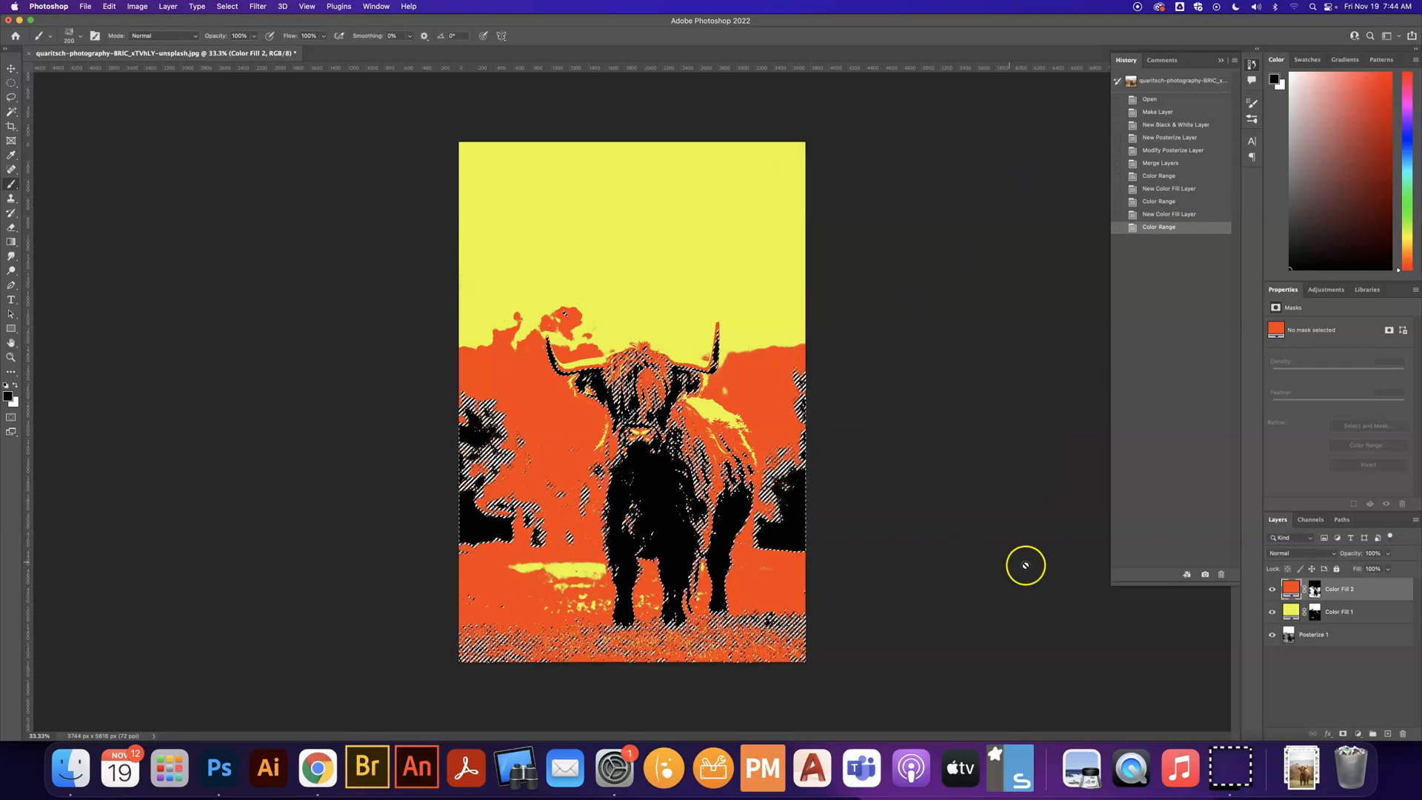
- Add a Solid Color fill layer over the selected black areas, trying brighter colors and settling on dark red #430000
left_click(1359, 733)
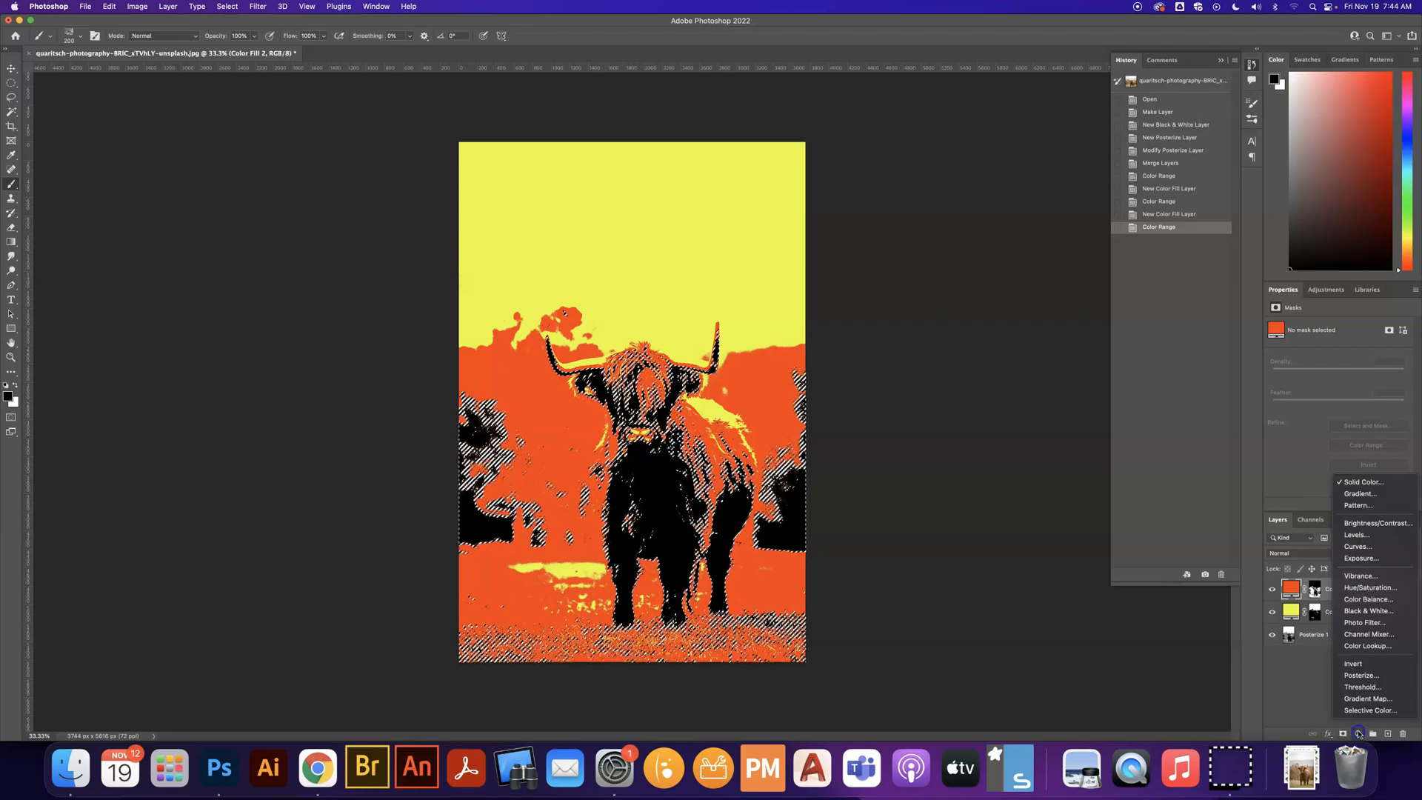
left_click(1385, 483)
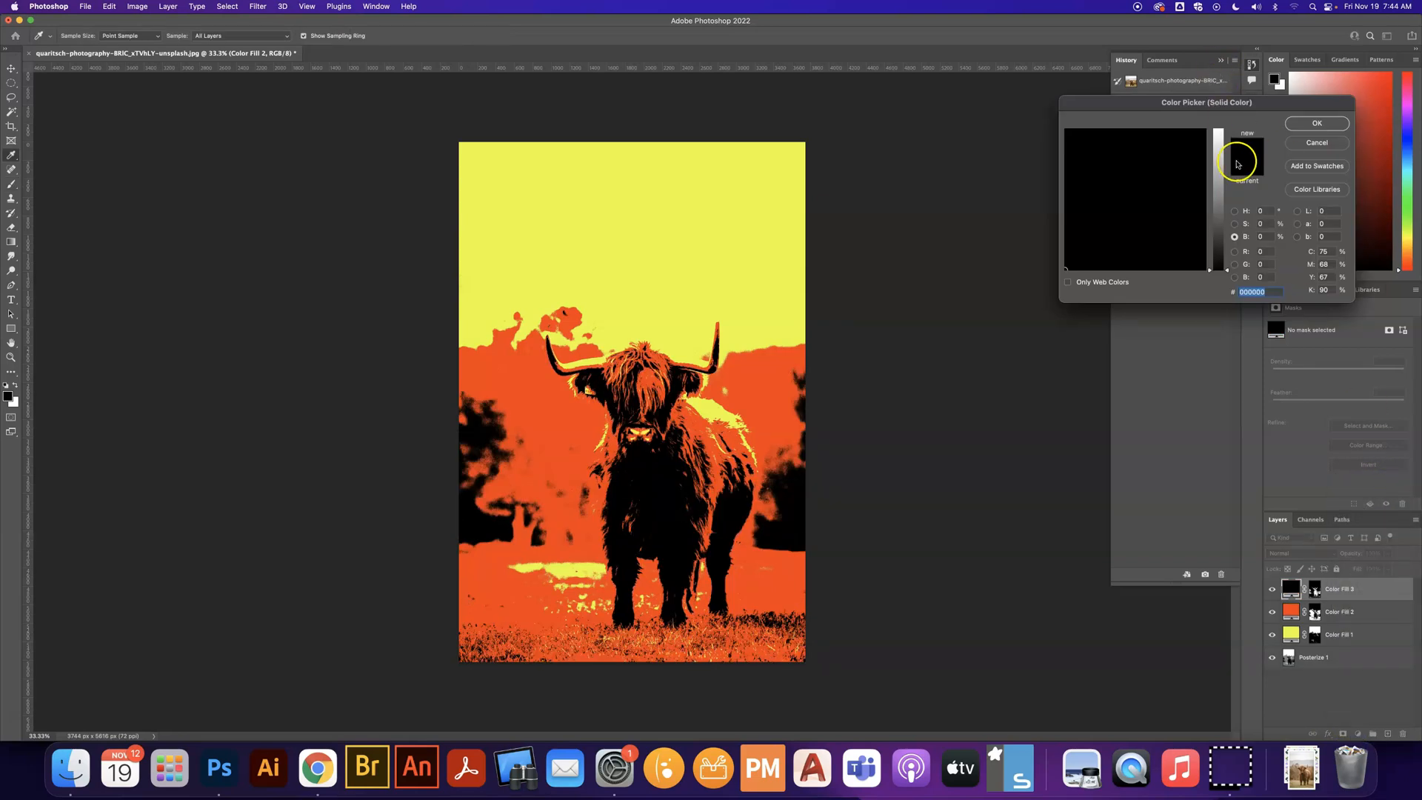
left_click_drag(1221, 269, 1212, 117)
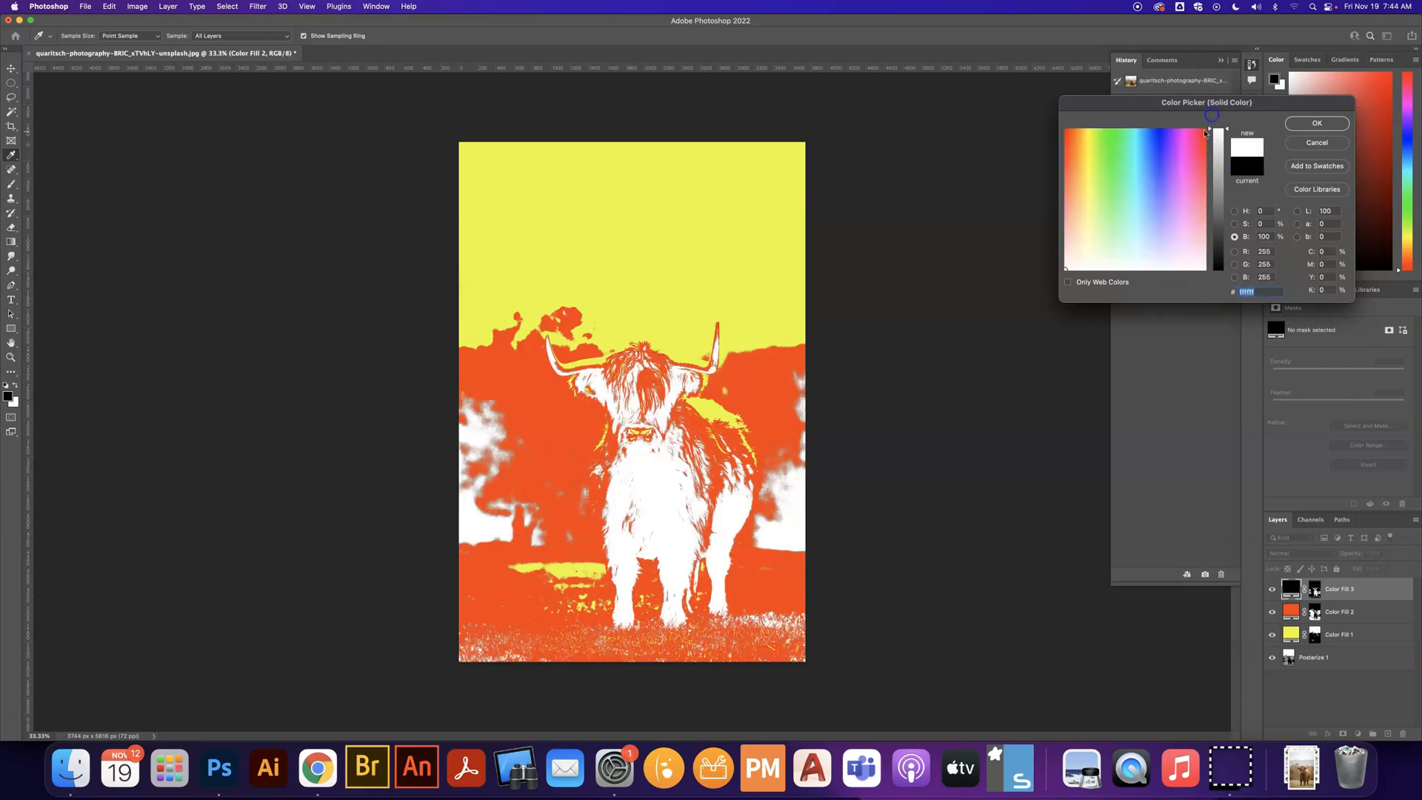
left_click(1206, 132)
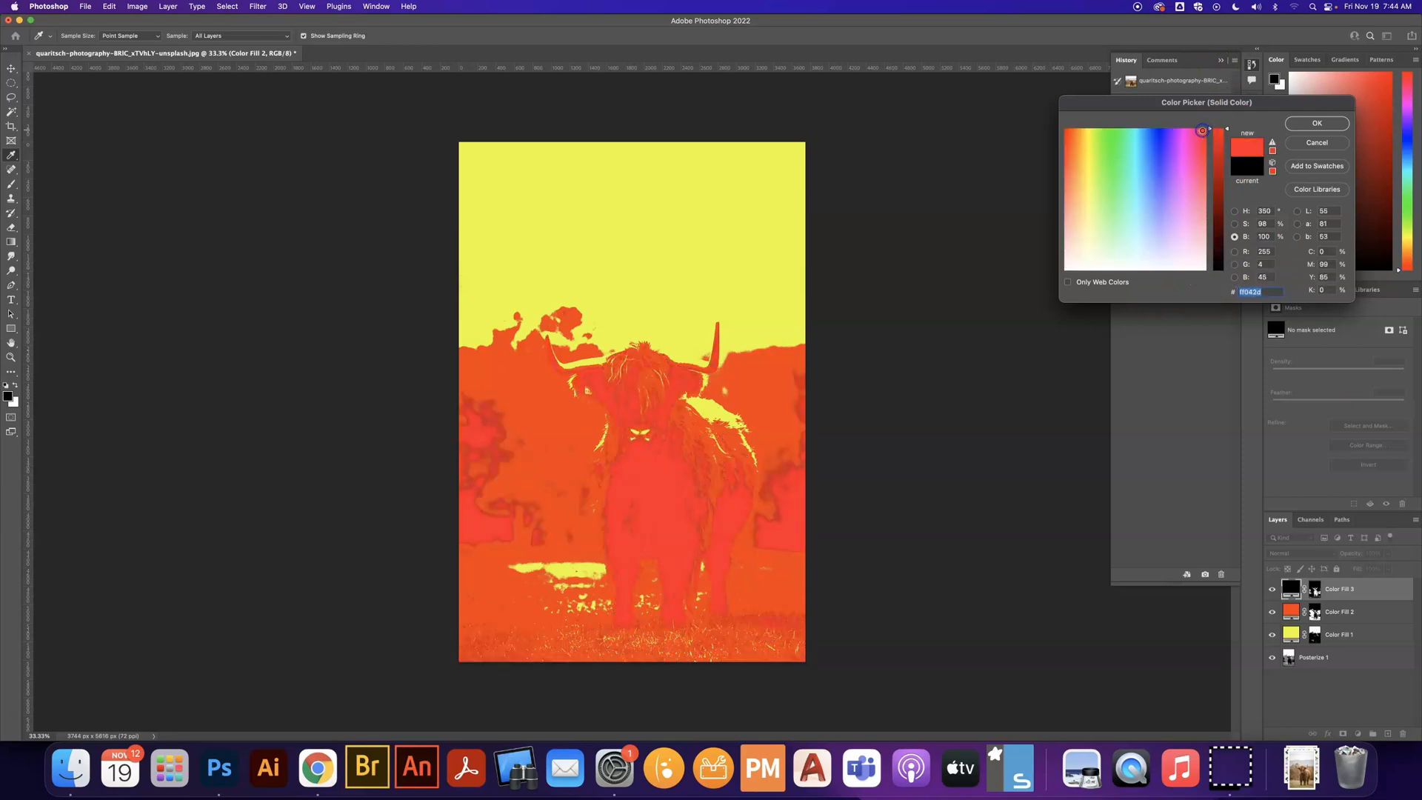
left_click(1202, 162)
left_click(1203, 130)
left_click_drag(1226, 136, 1227, 234)
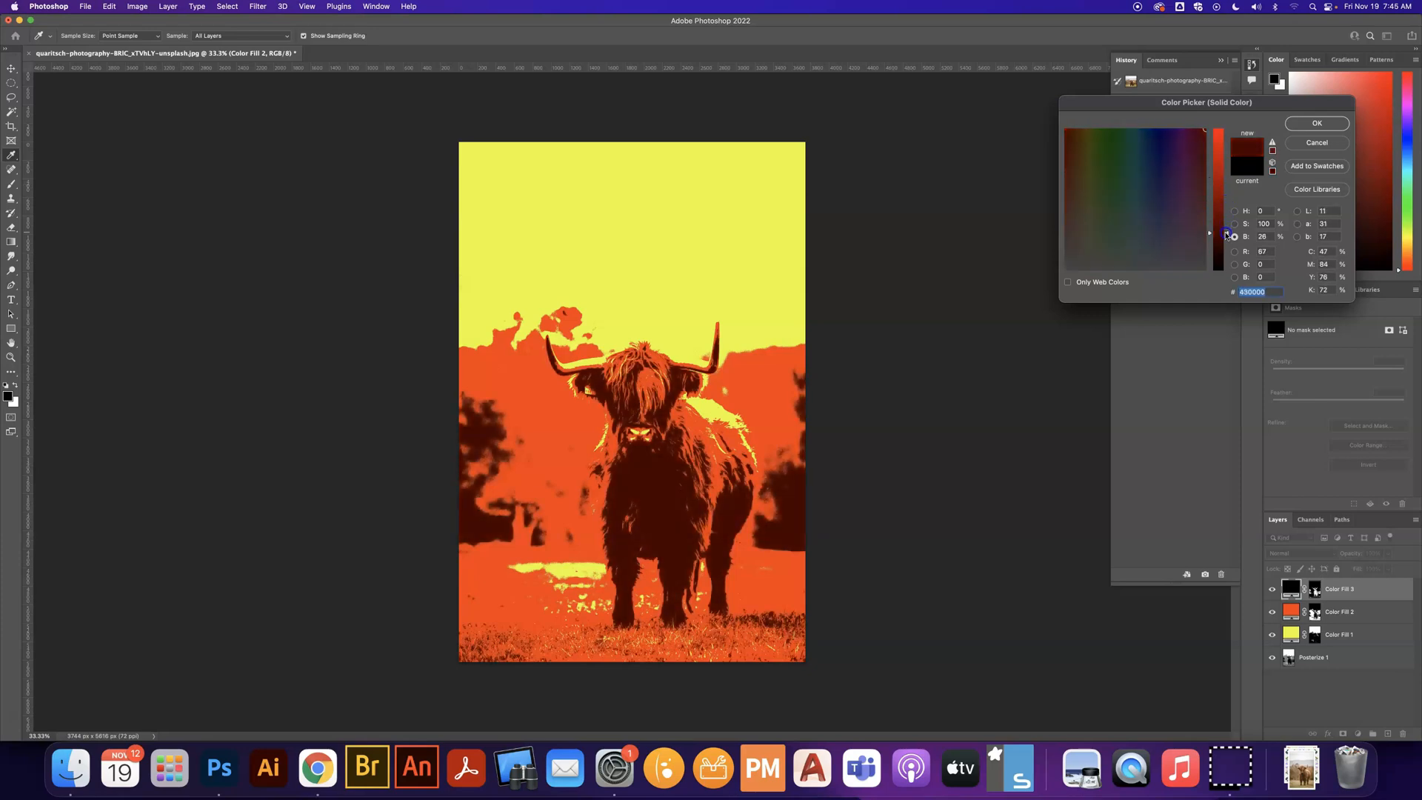
left_click(1310, 119)
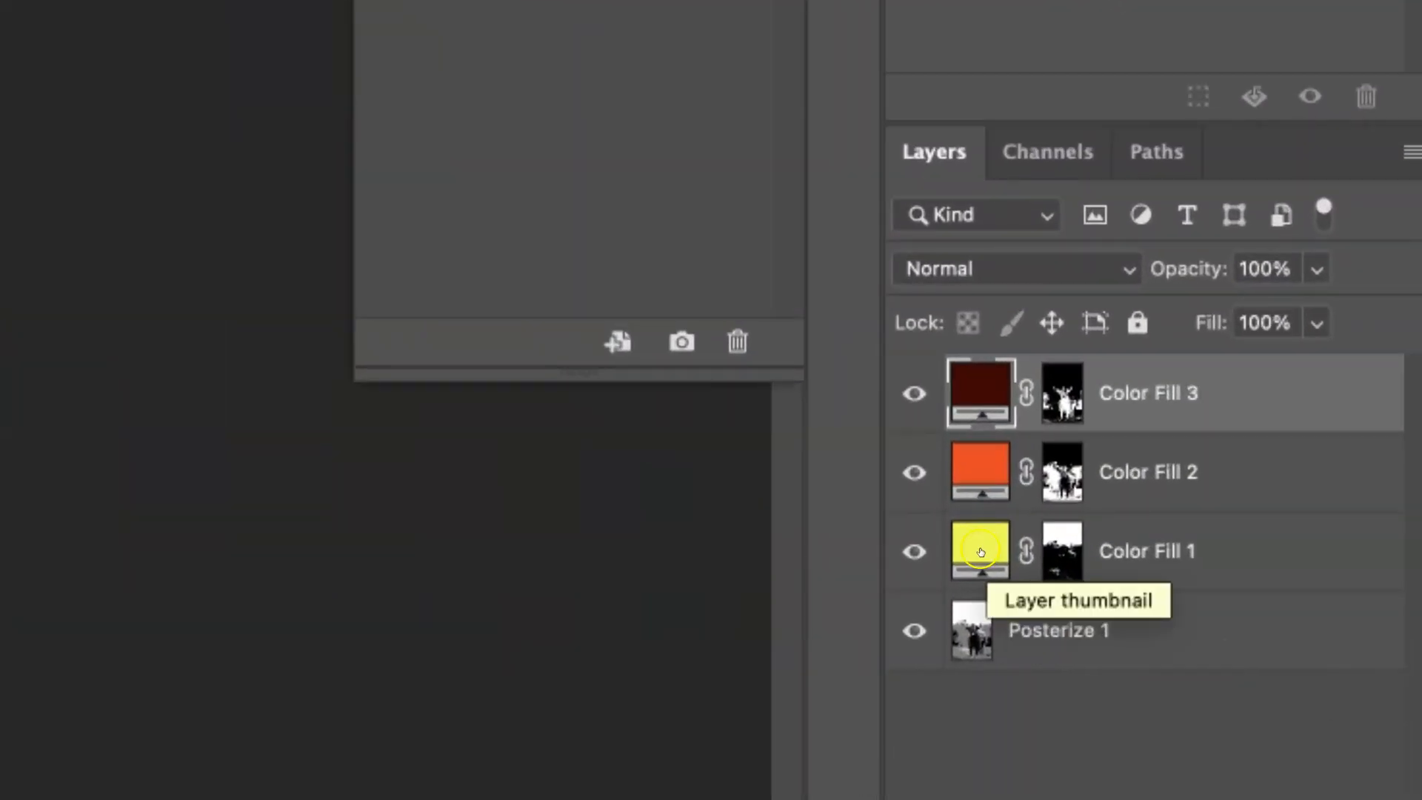
- Change the sky's yellow fill layer, Color Fill 1, to the softer yellow #fff074
double_click(983, 552)
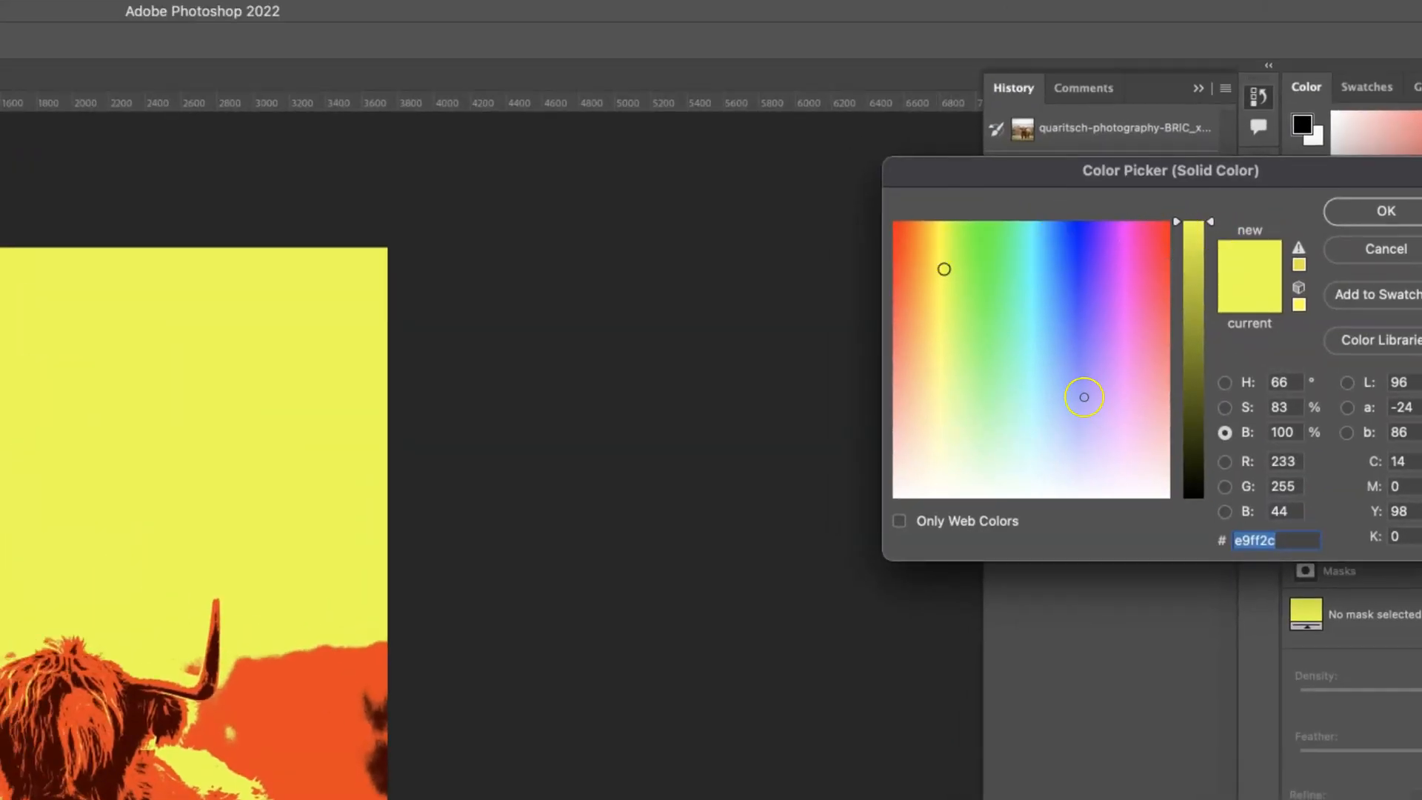
left_click(941, 389)
left_click_drag(943, 407, 934, 347)
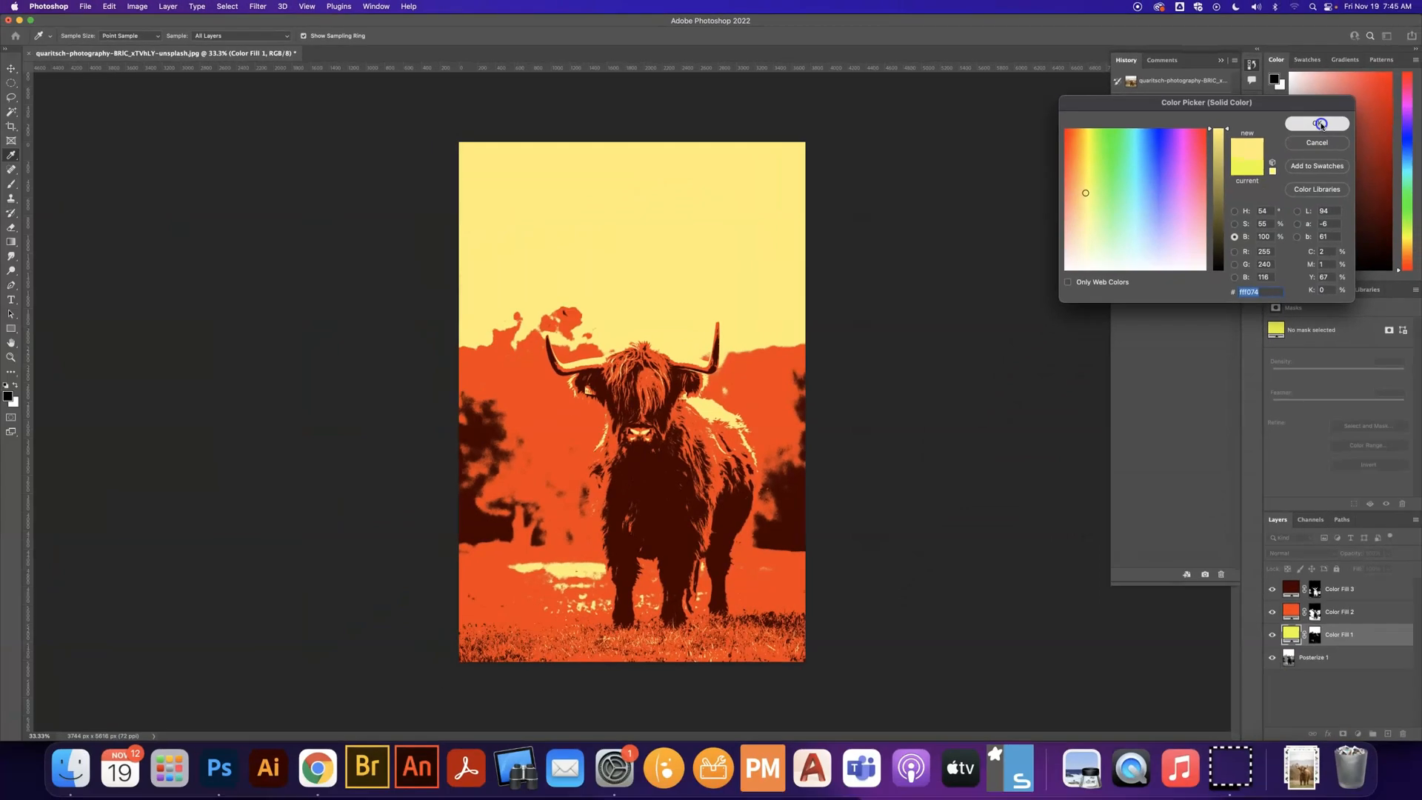
left_click(1386, 211)
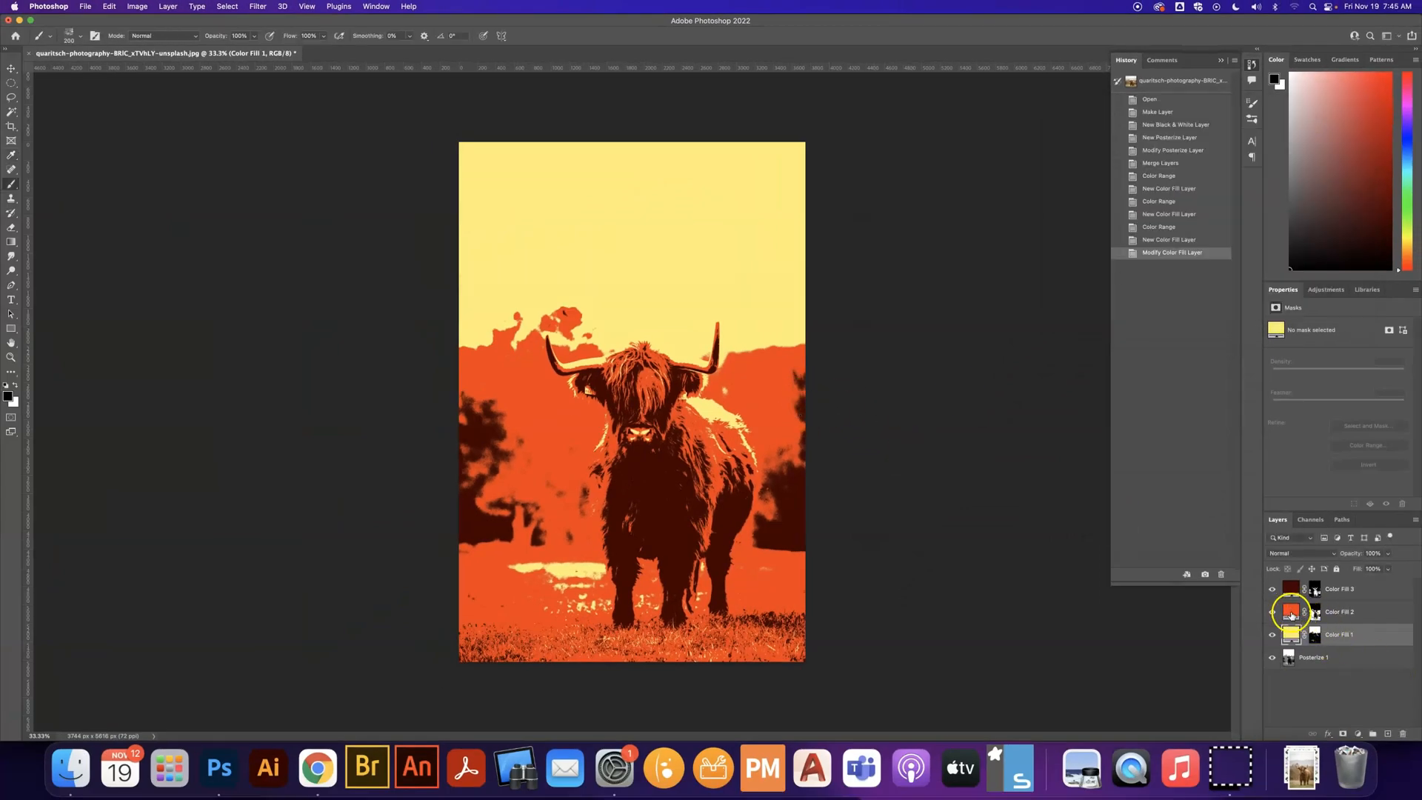
- Change the orange-red midtone fill layer, Color Fill 2, to the lighter orange #f67229
double_click(1291, 613)
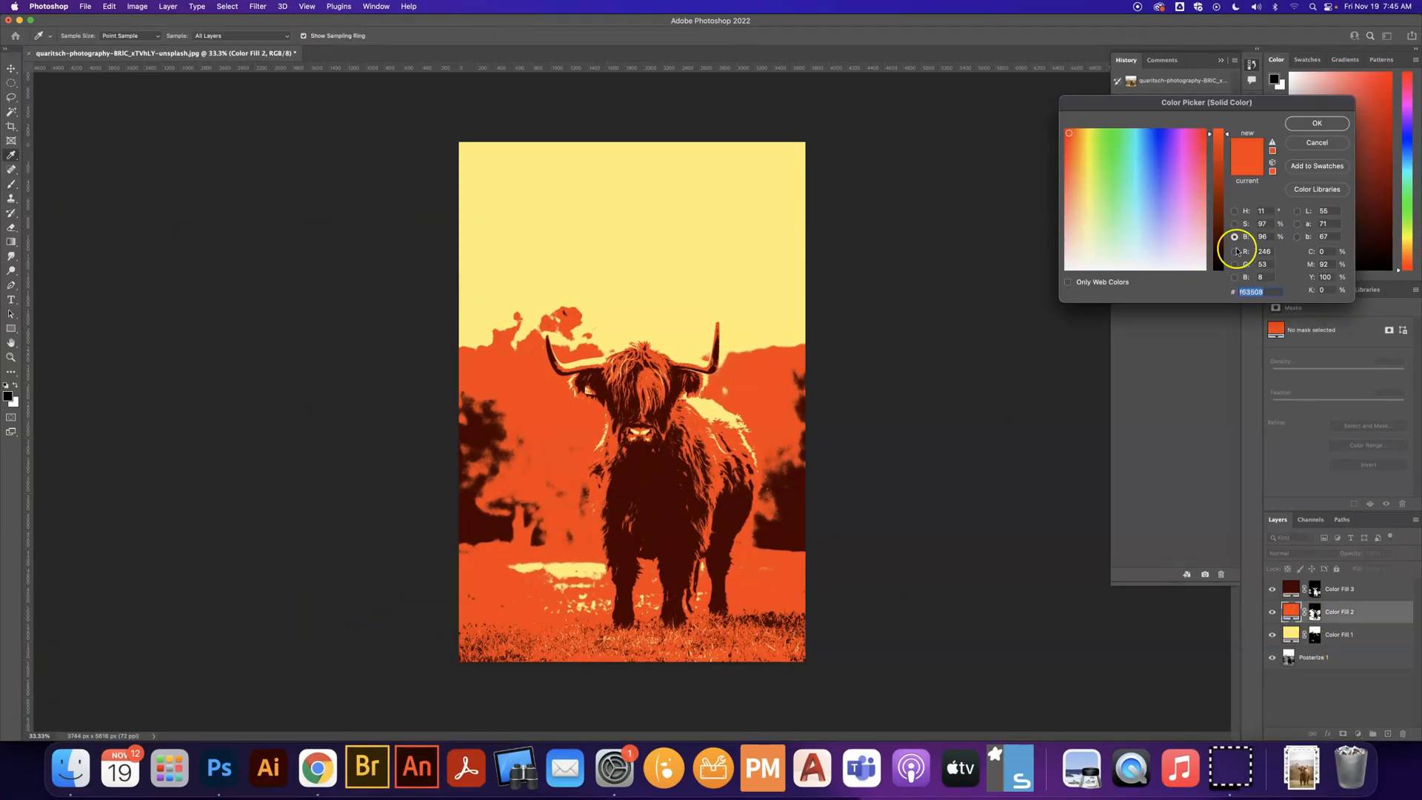
left_click(1074, 152)
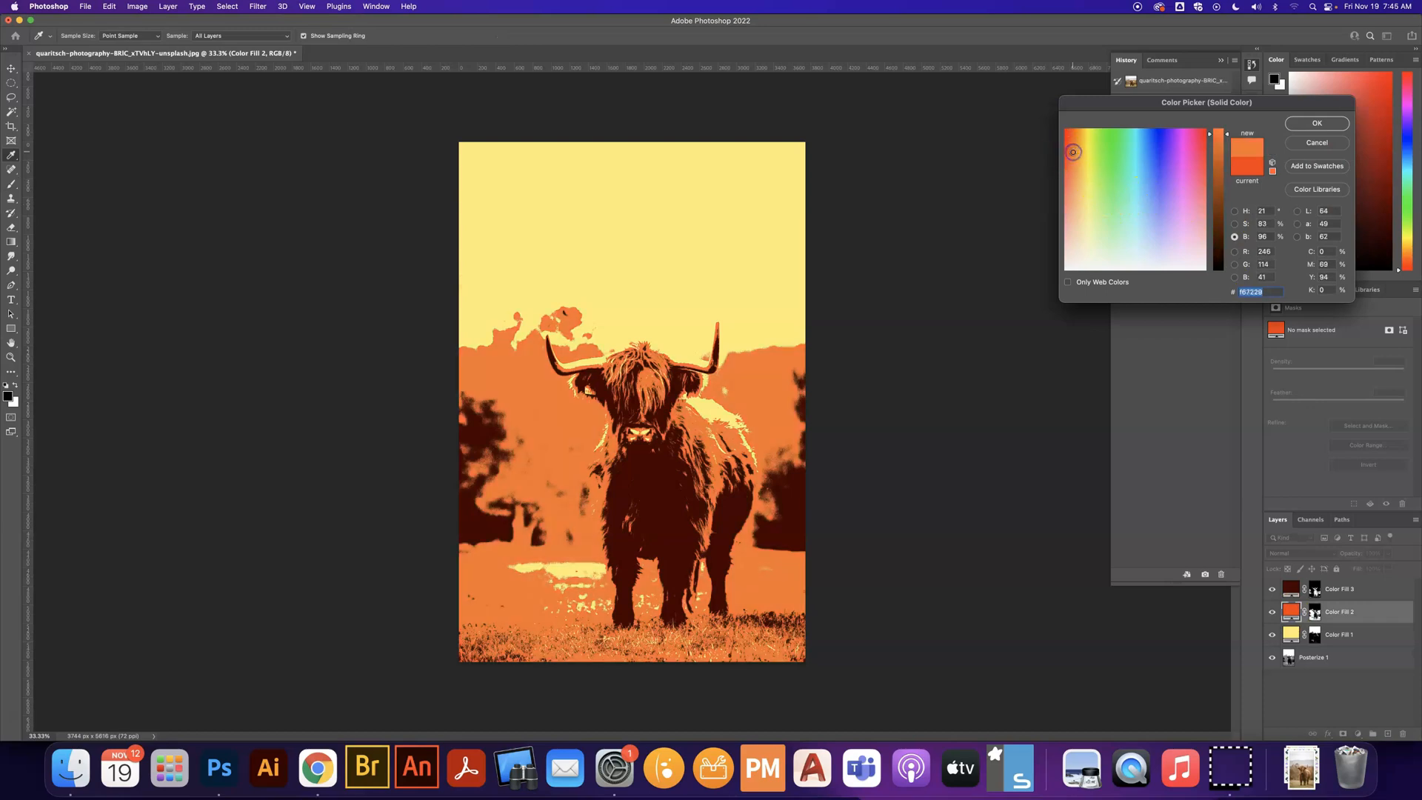
left_click(1323, 123)
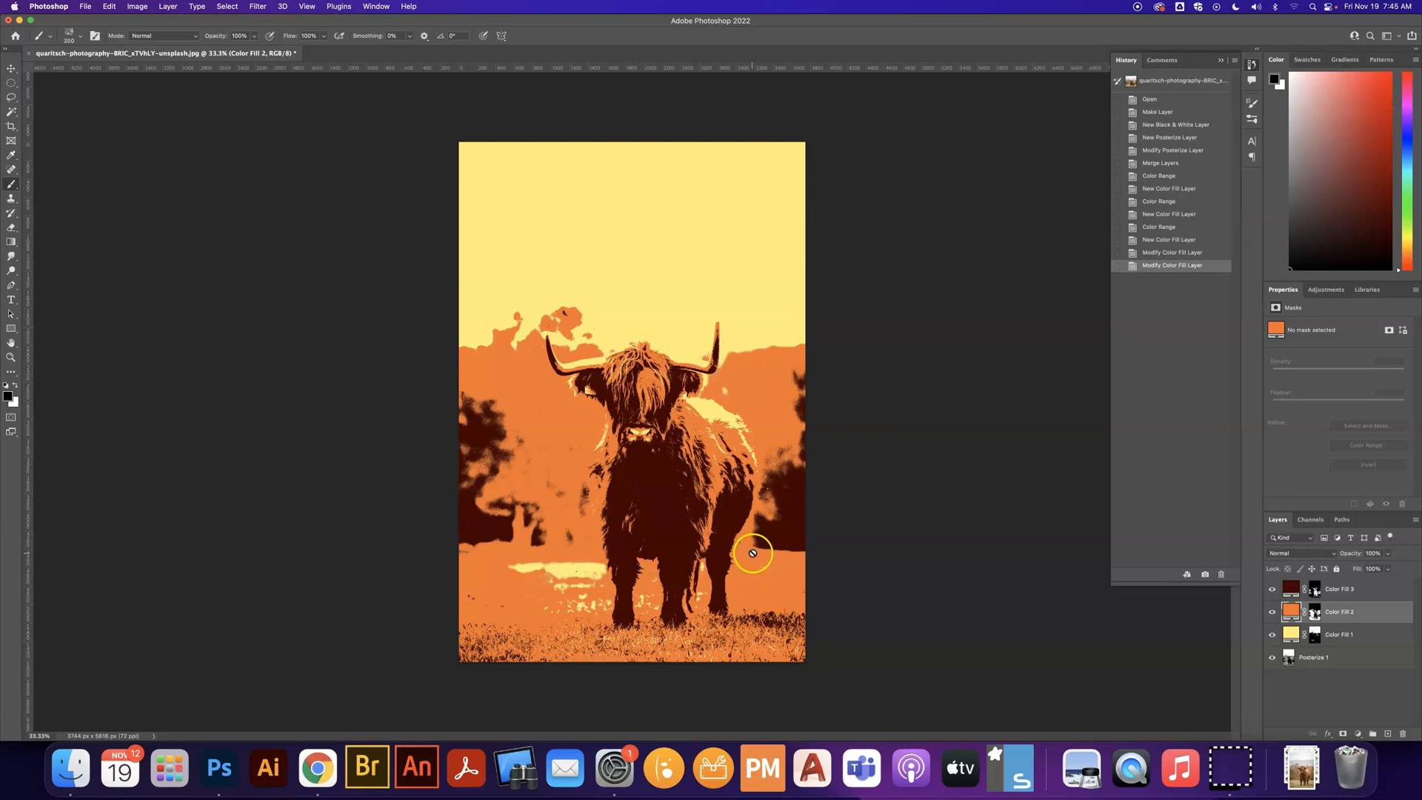